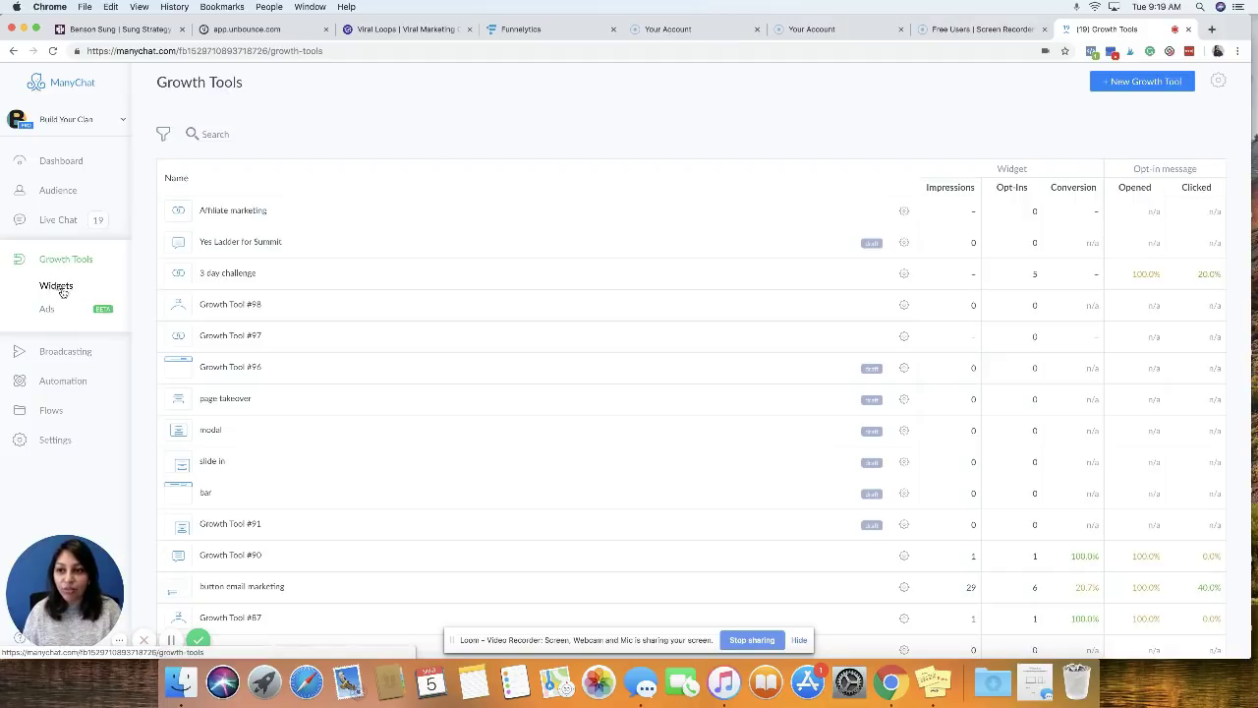
Create a new growth tool named "Test" with the Landing Page widget type
click(1135, 86)
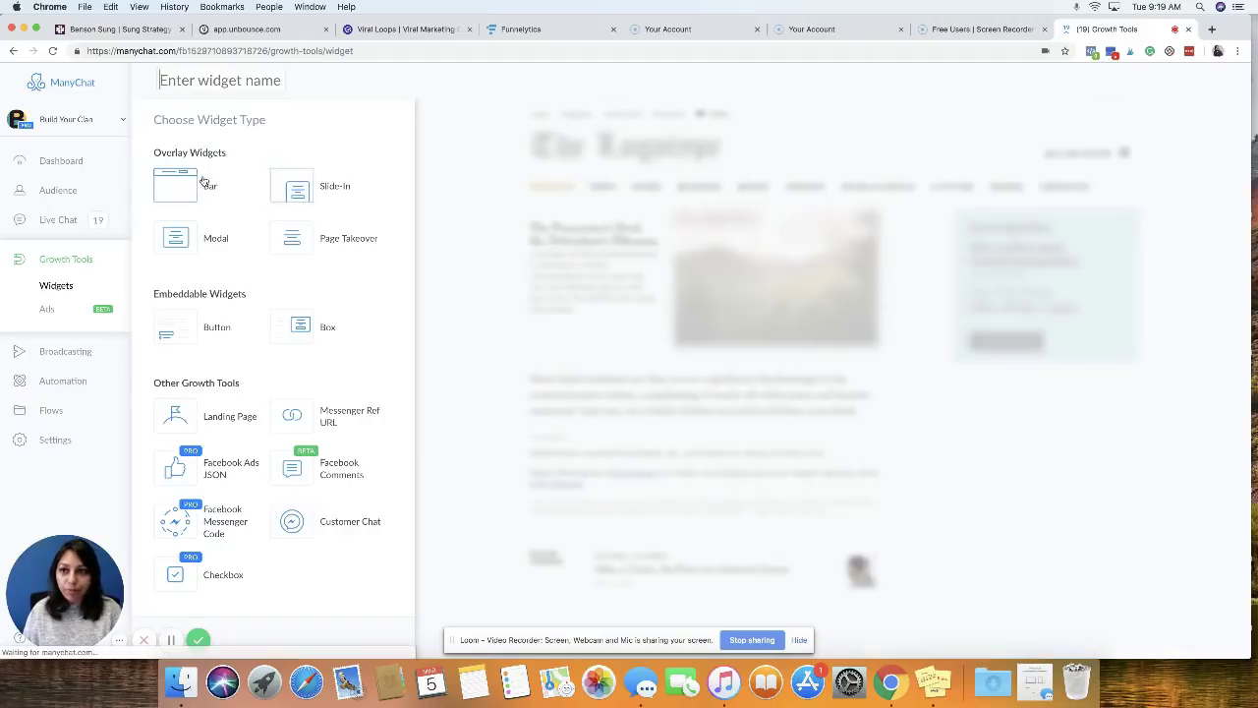
text(Tea)
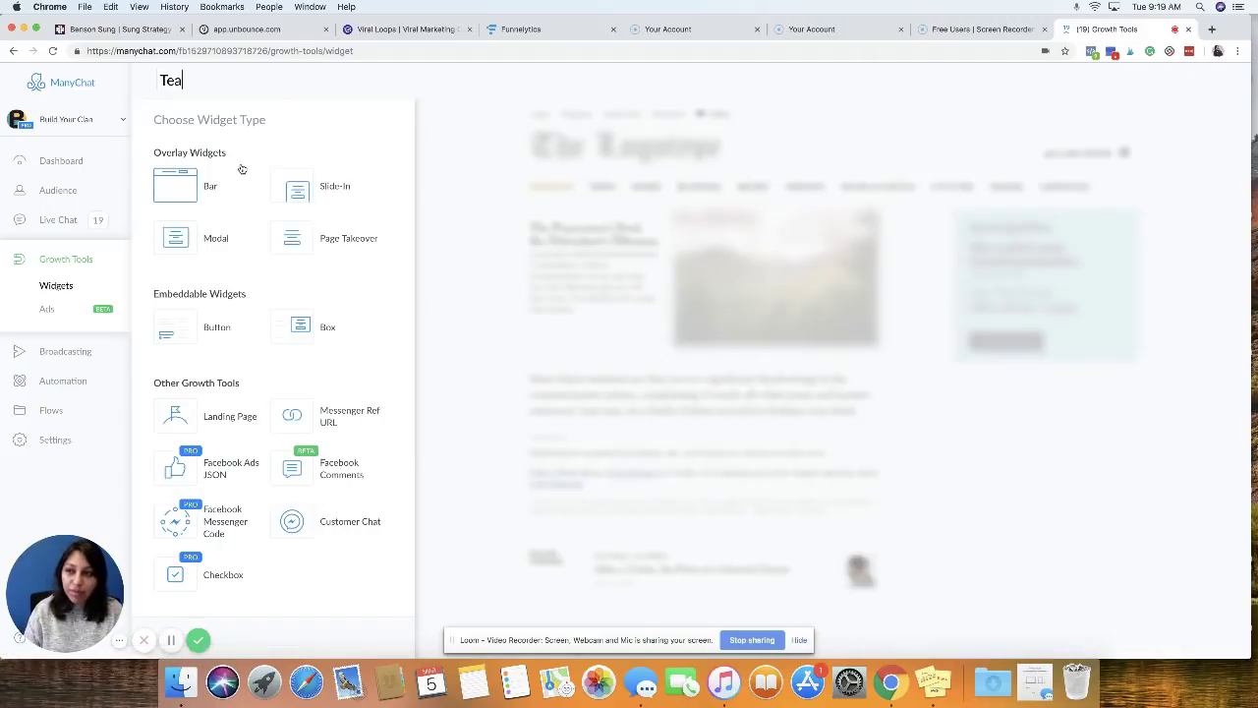
key(BackSpace)
text(st)
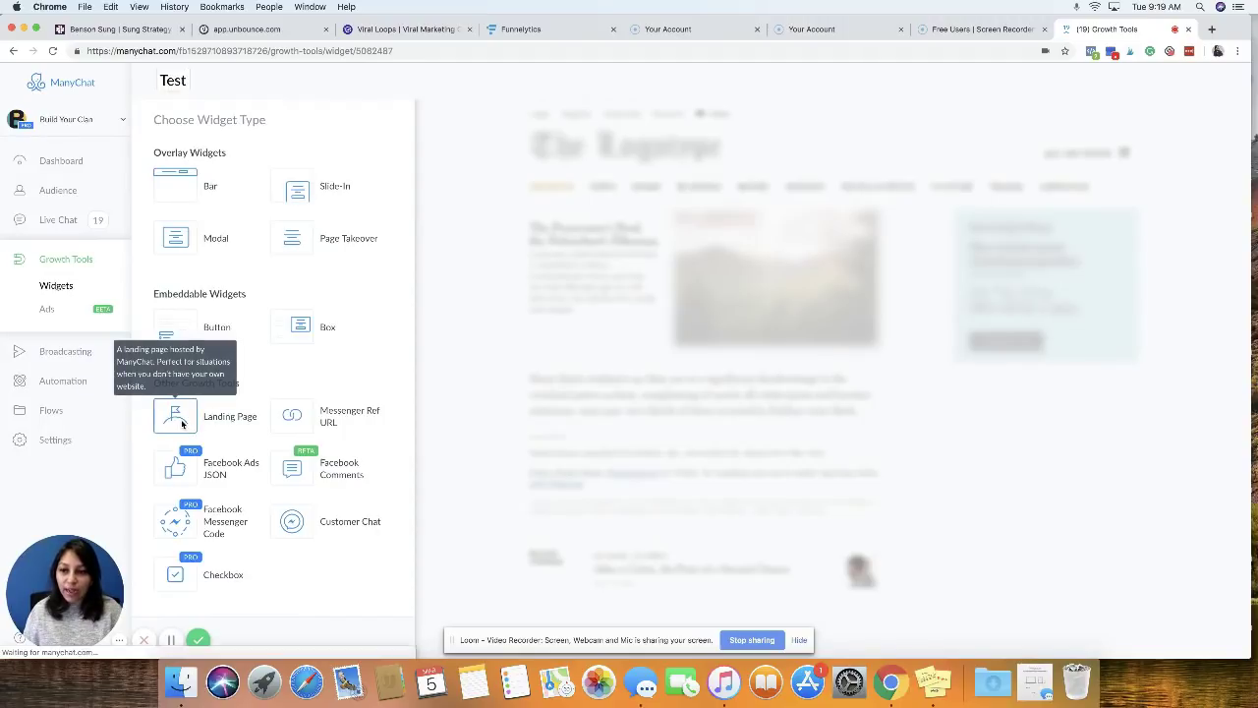
click(177, 416)
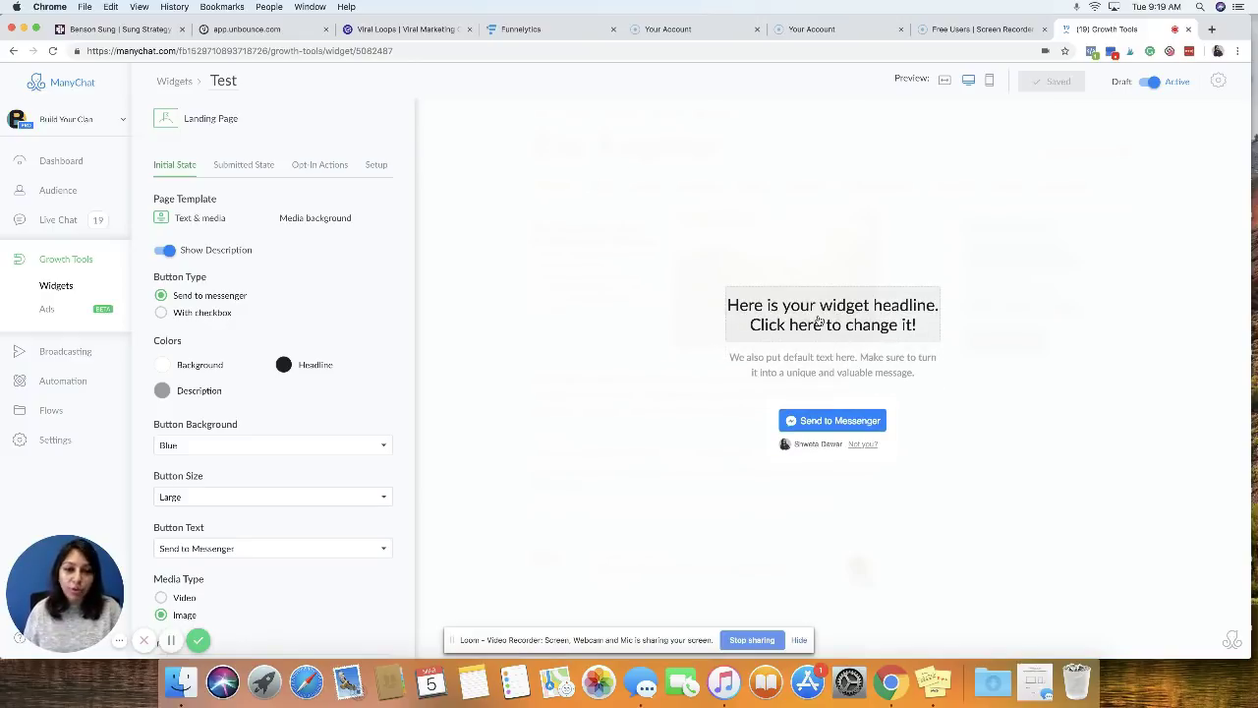
Replace the landing page headline with "Learn How You Can Quit the 9-5 through affiliate marketing"
double_click(843, 305)
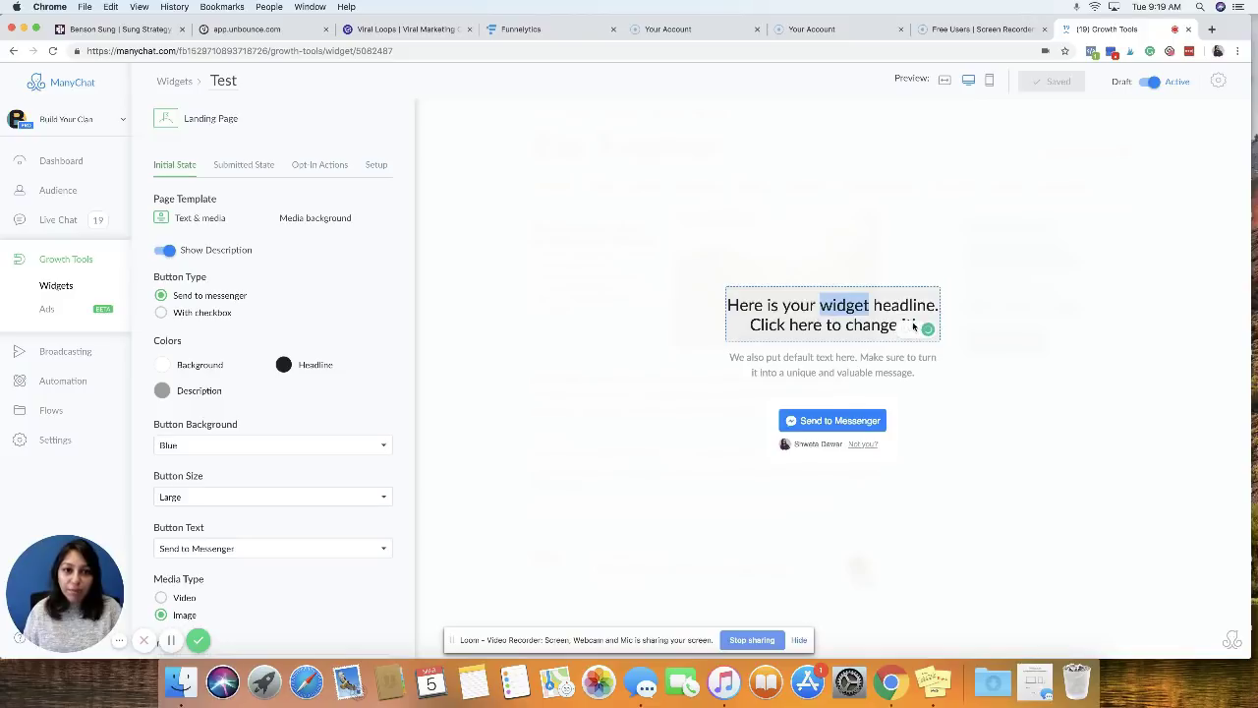
drag(918, 324, 722, 308)
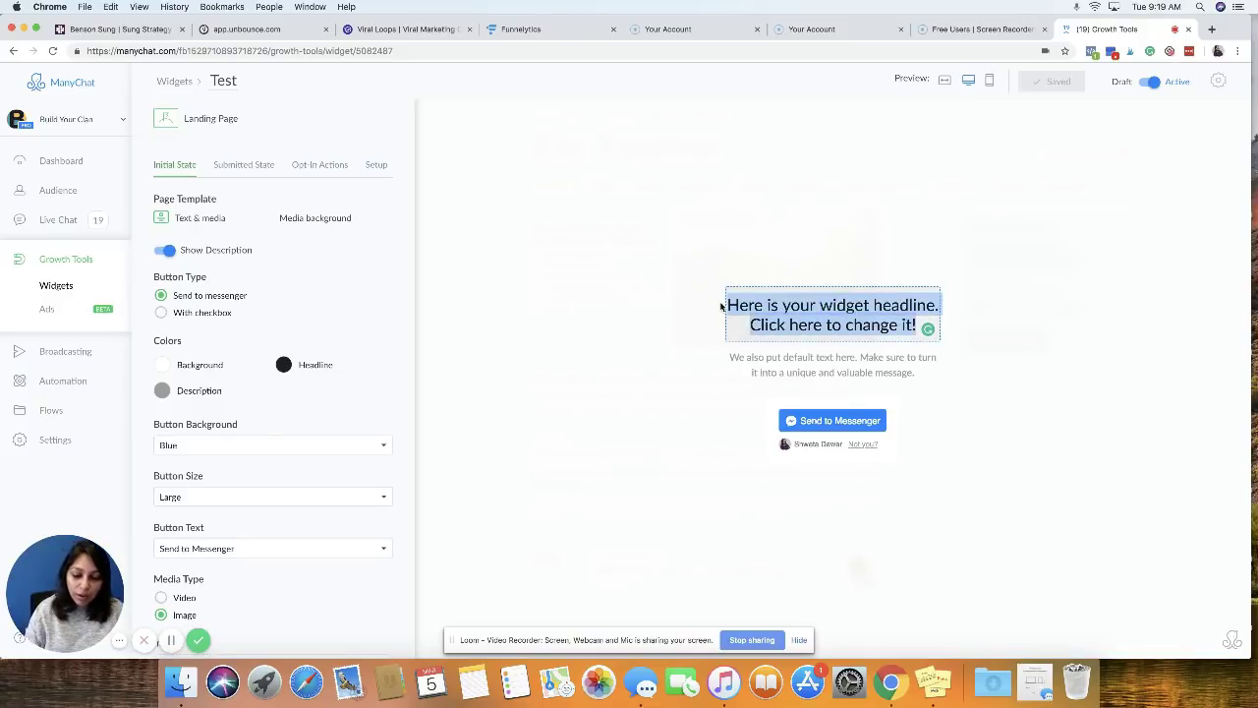
text(Learn How )
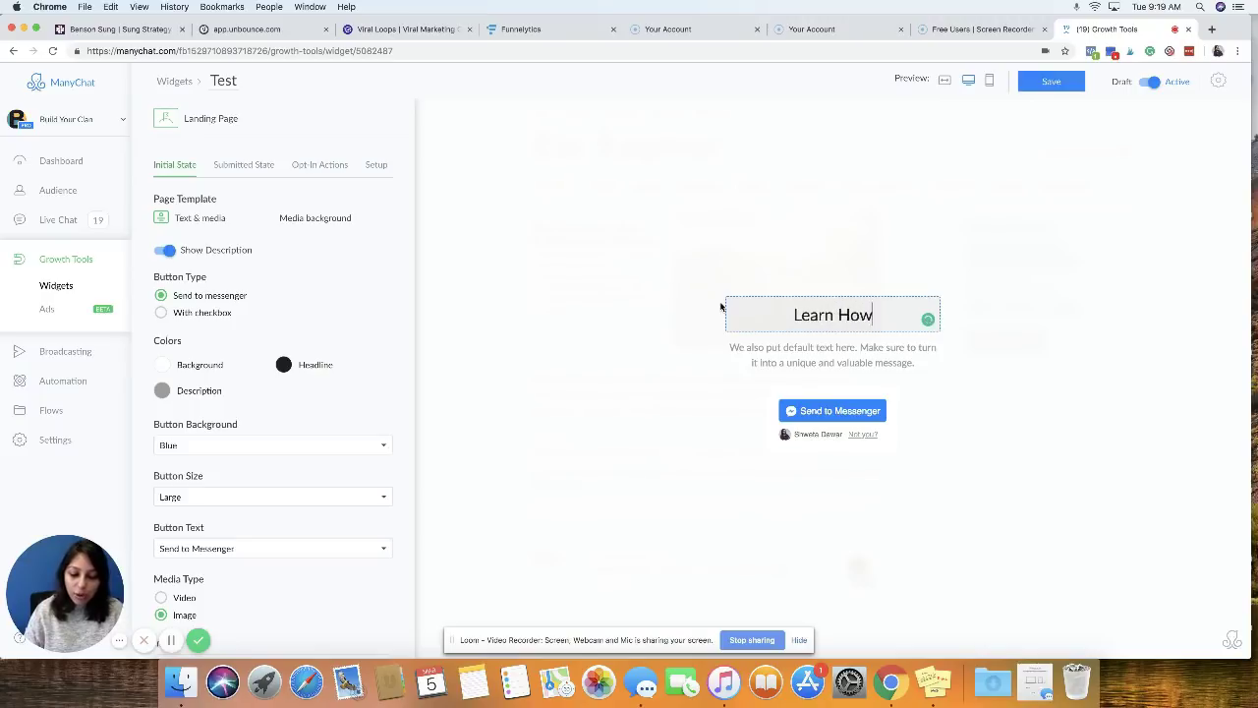
text(You)
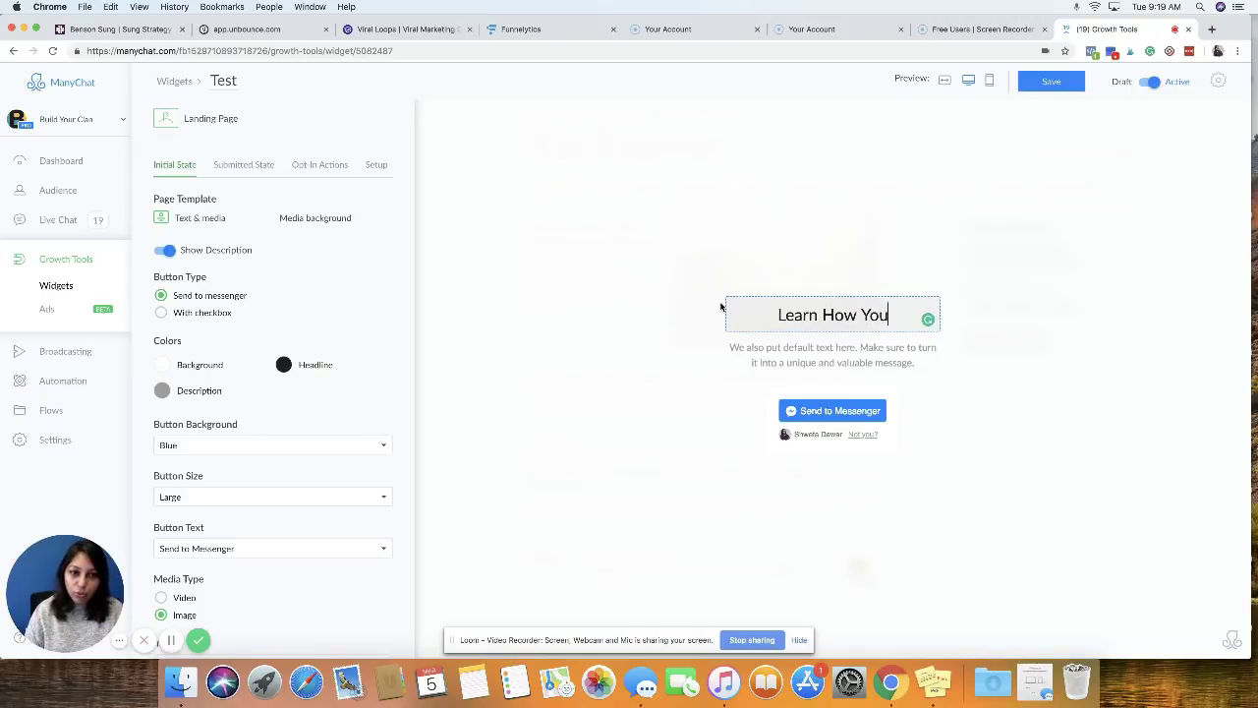
text( Can Quit)
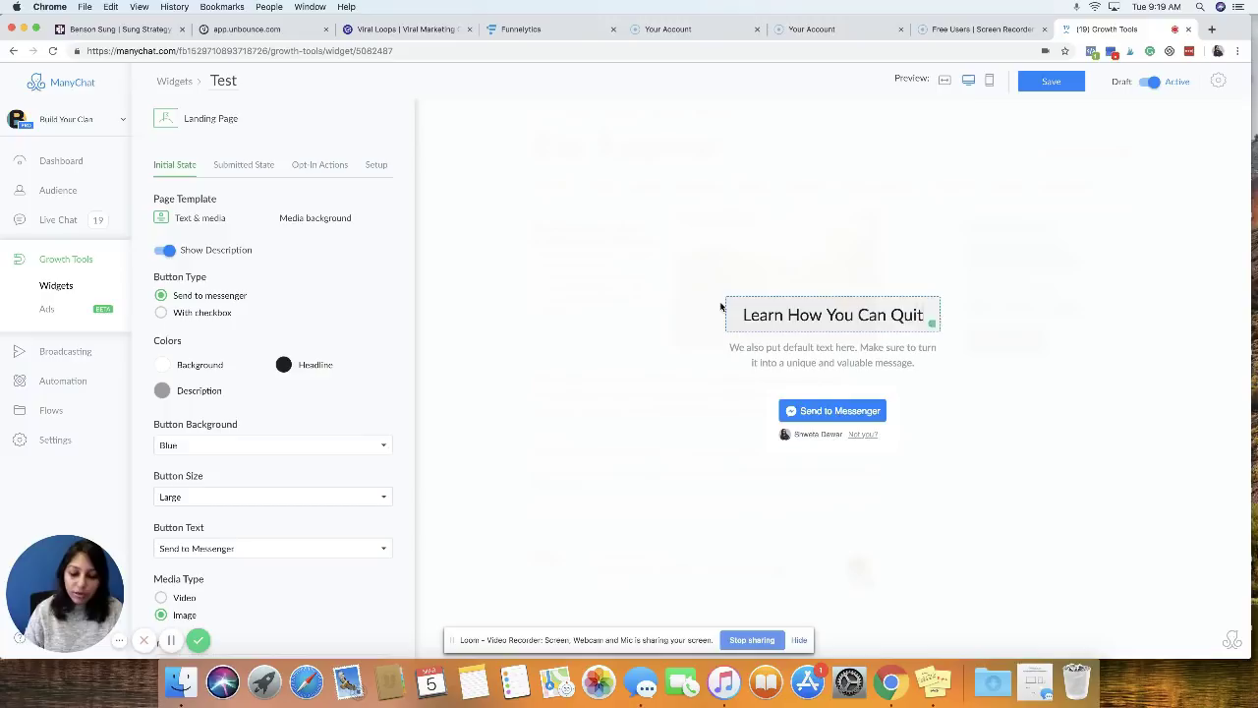
text( the 9-5 )
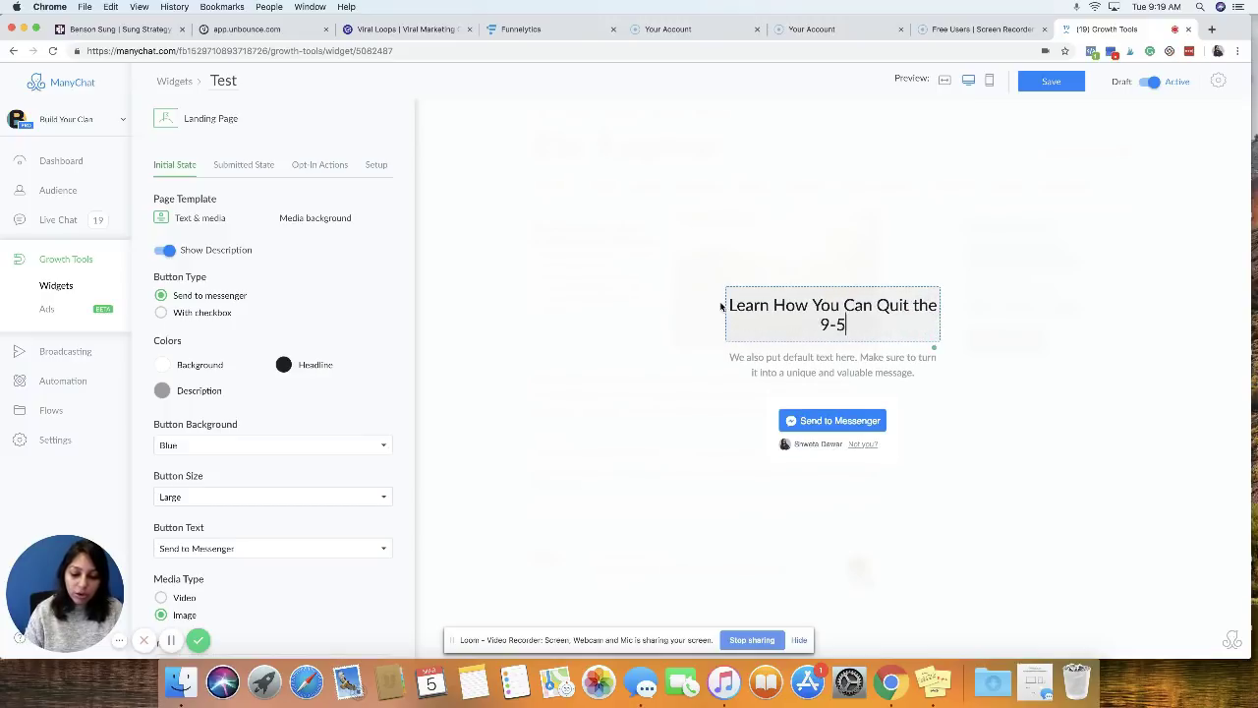
text(through)
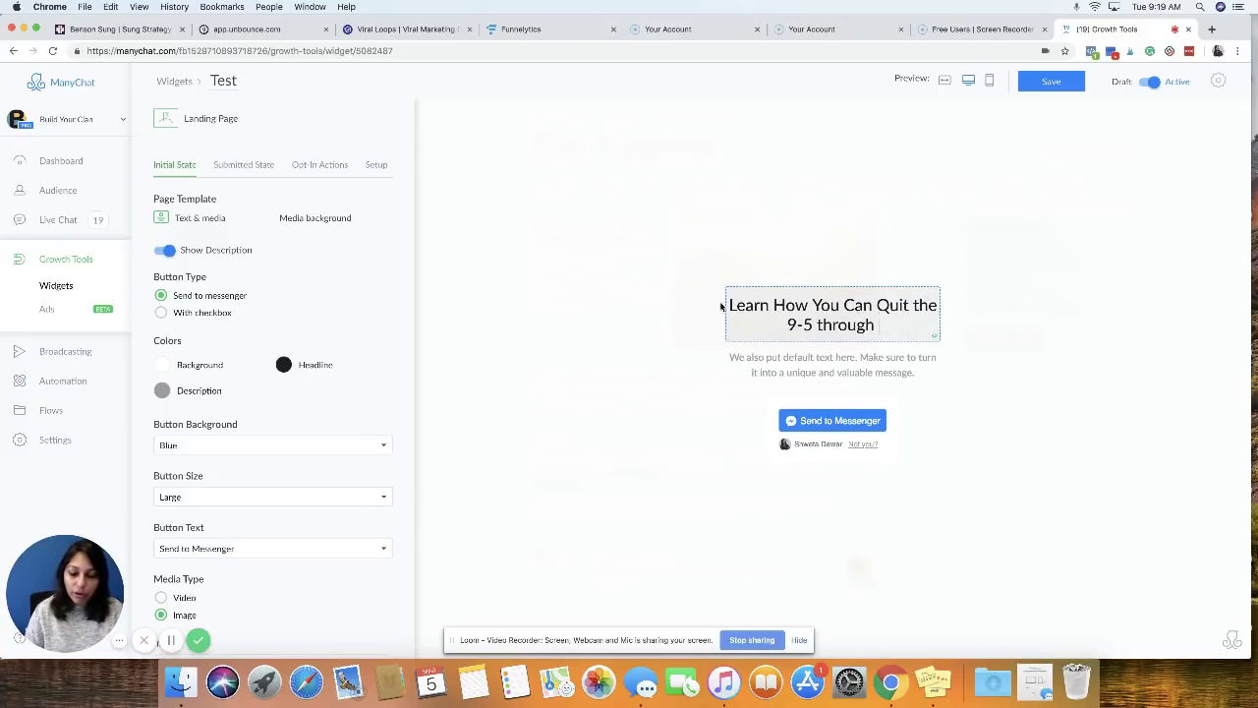
text( affiliate marketing)
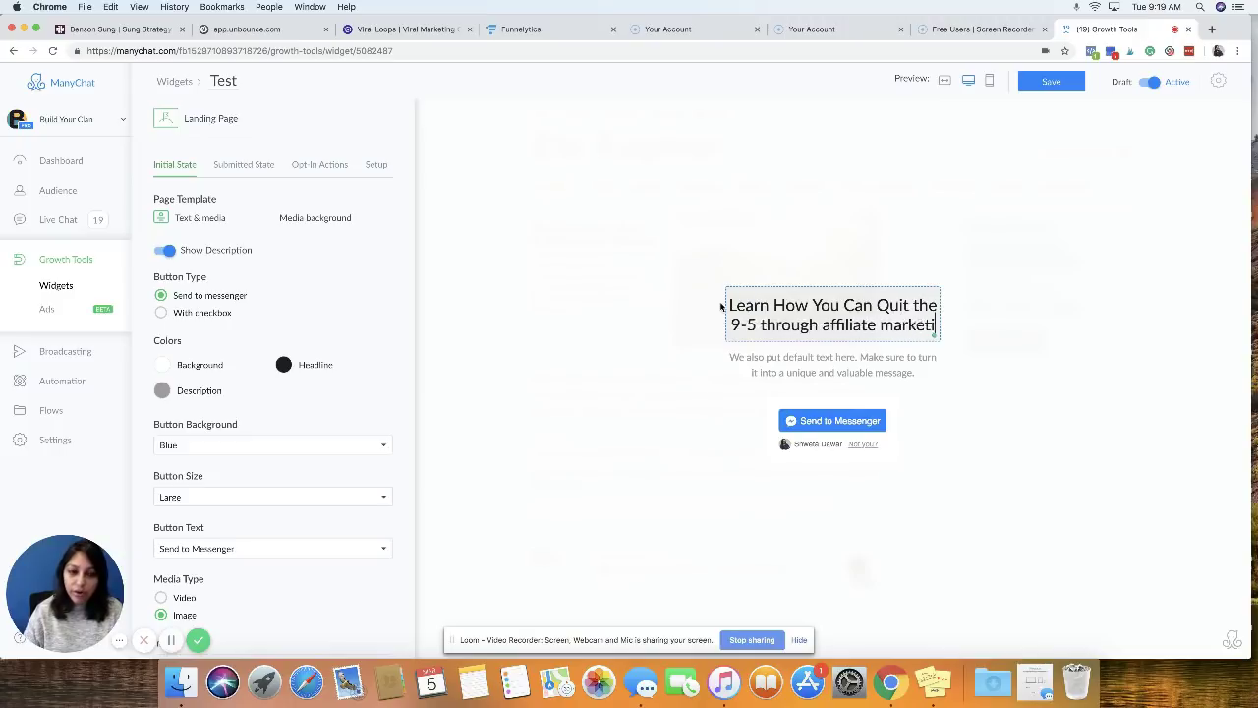
Replace the default description below the headline with "Get the free guide to get started with affiliate marketing today!"
click(758, 379)
double_click(797, 369)
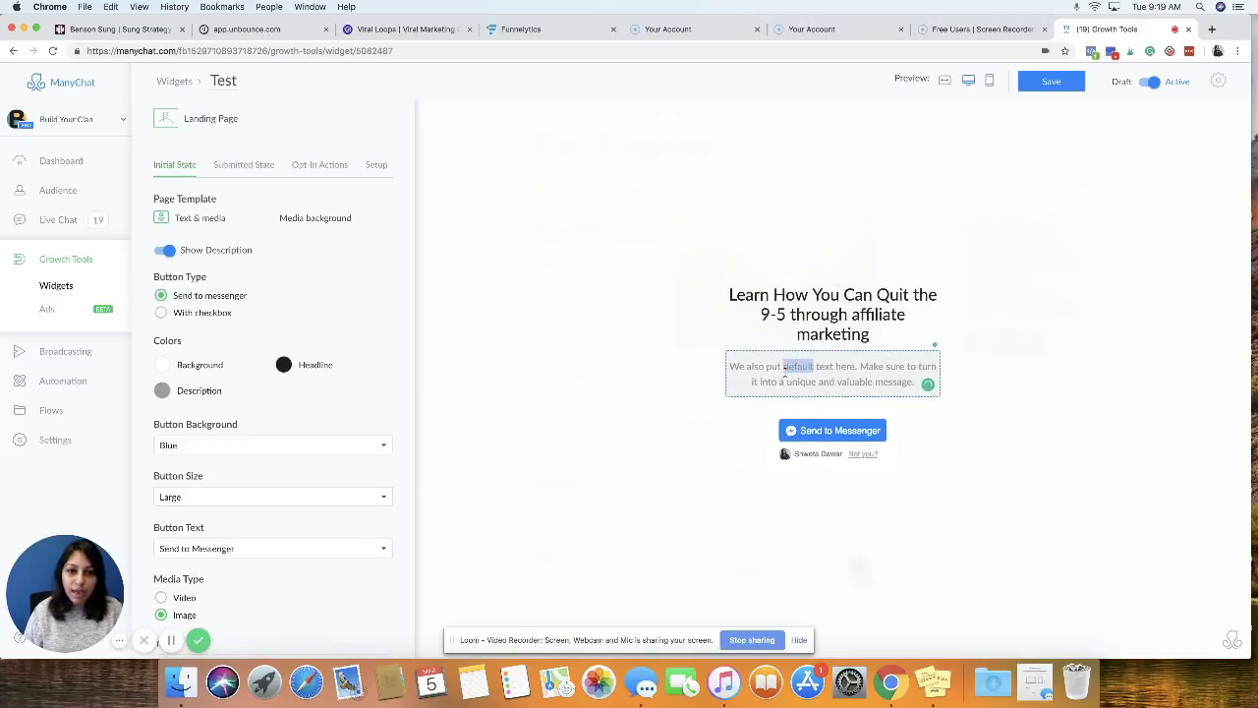
click(755, 371)
drag(729, 365, 913, 381)
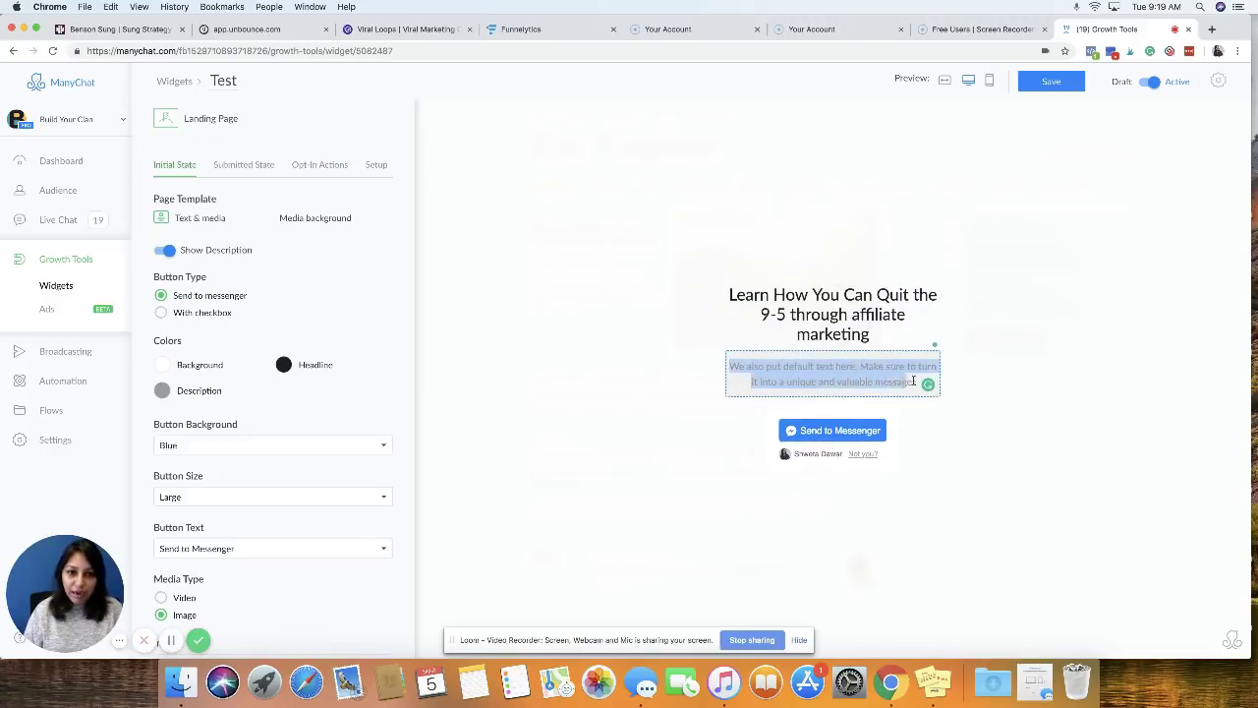
click(913, 380)
triple_click(910, 381)
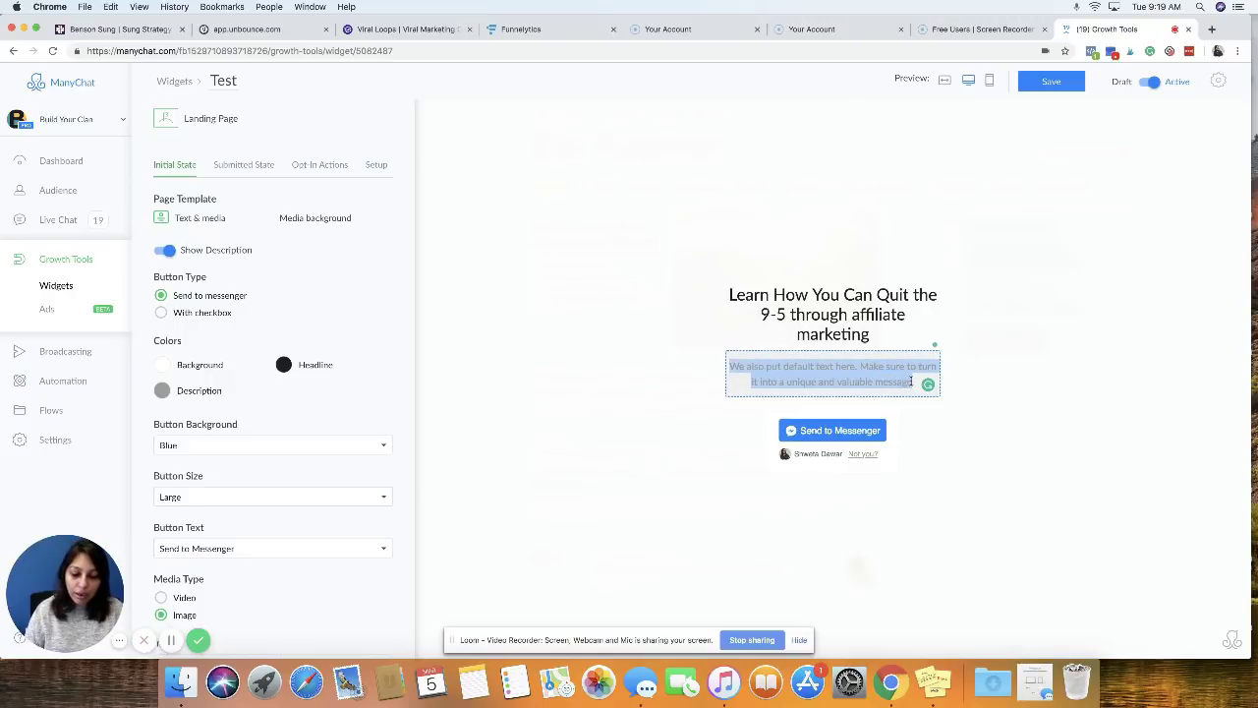
text(I re)
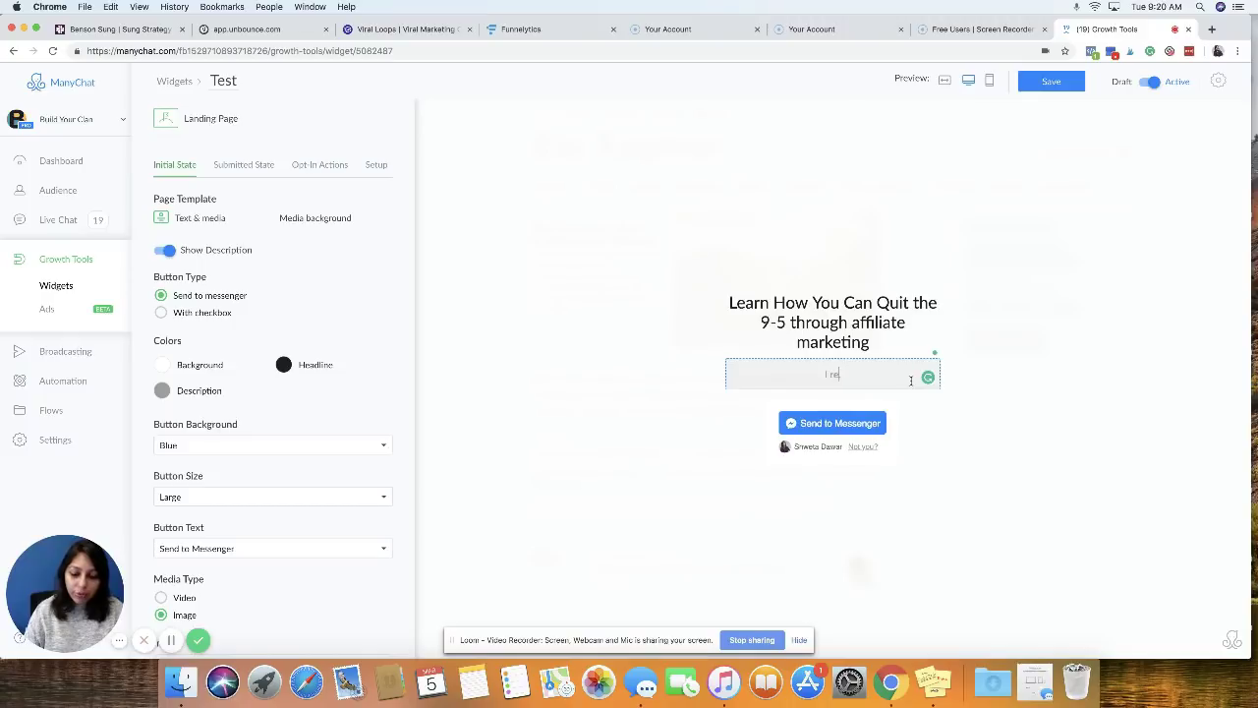
text(cently)
key(BackSpace)
key(BackSpace)
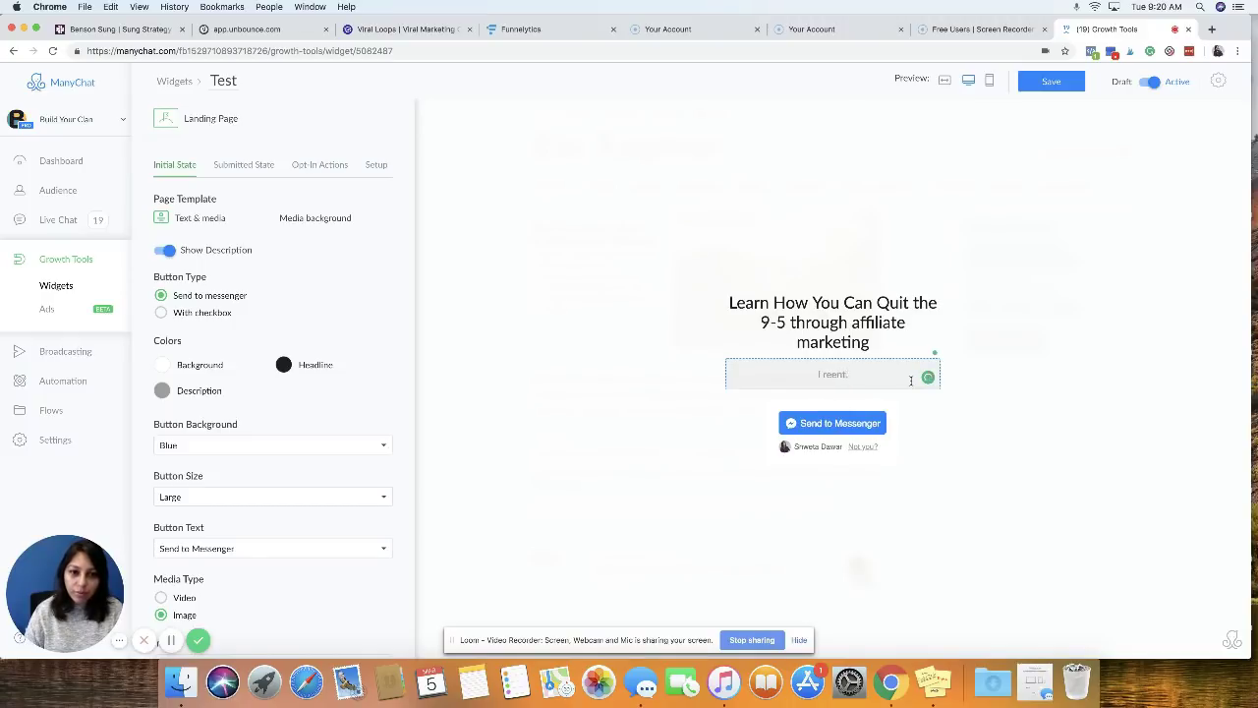
key(BackSpace)
key(BackSpace)
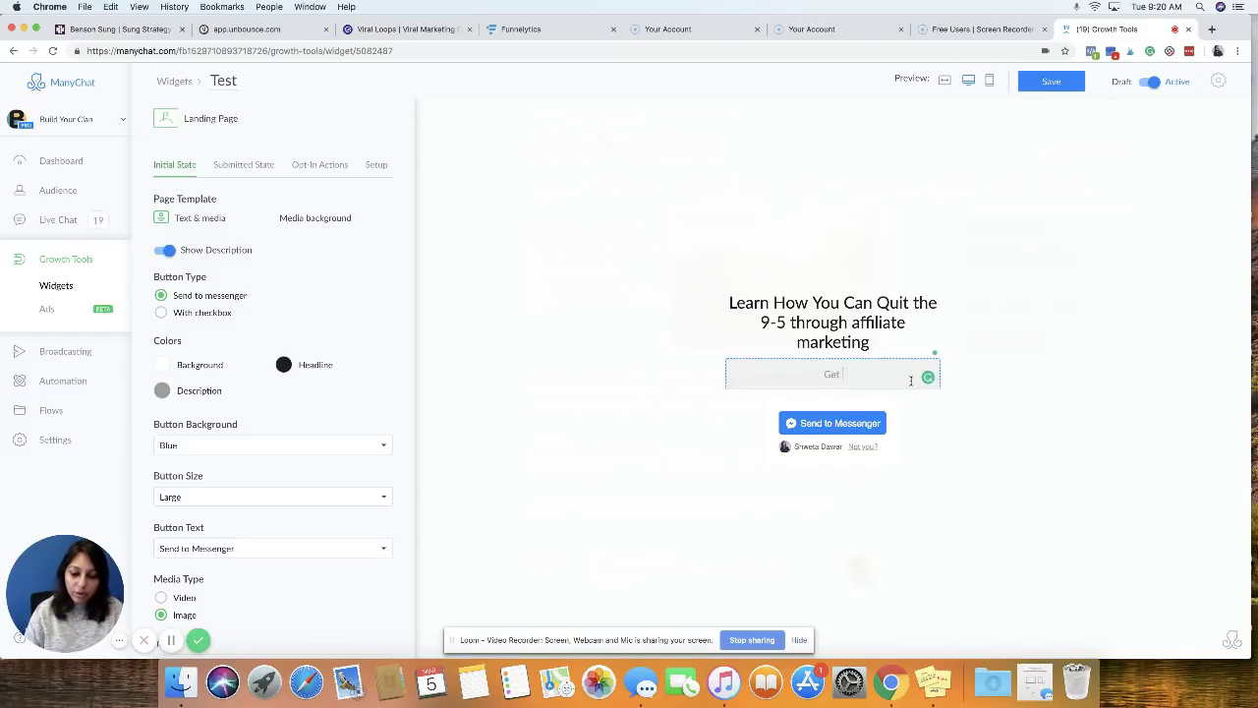
text(Get the free gu)
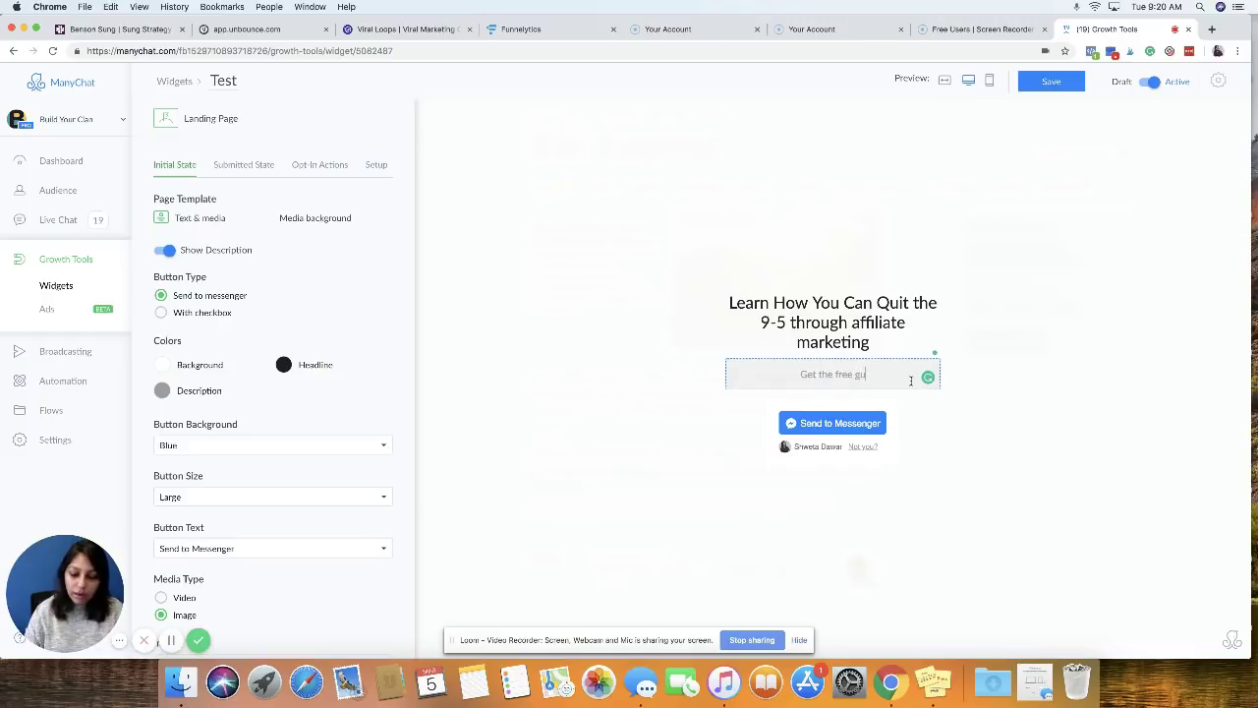
text(ide to get)
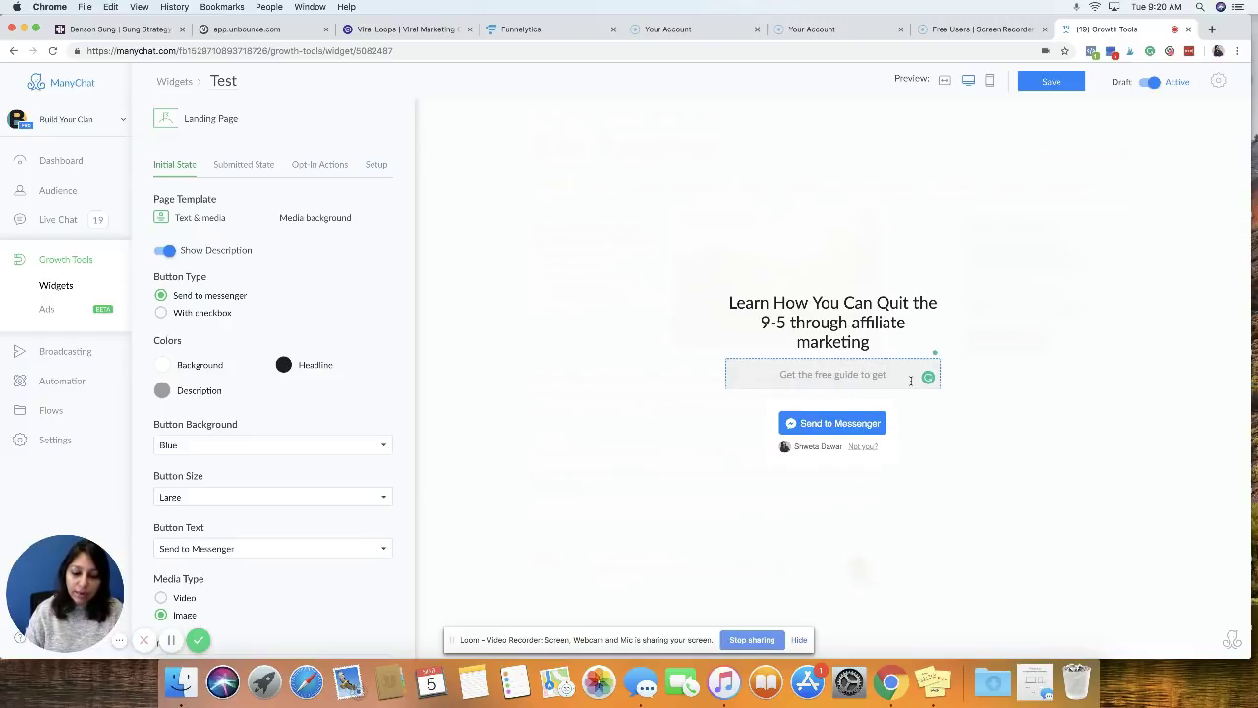
text( started w)
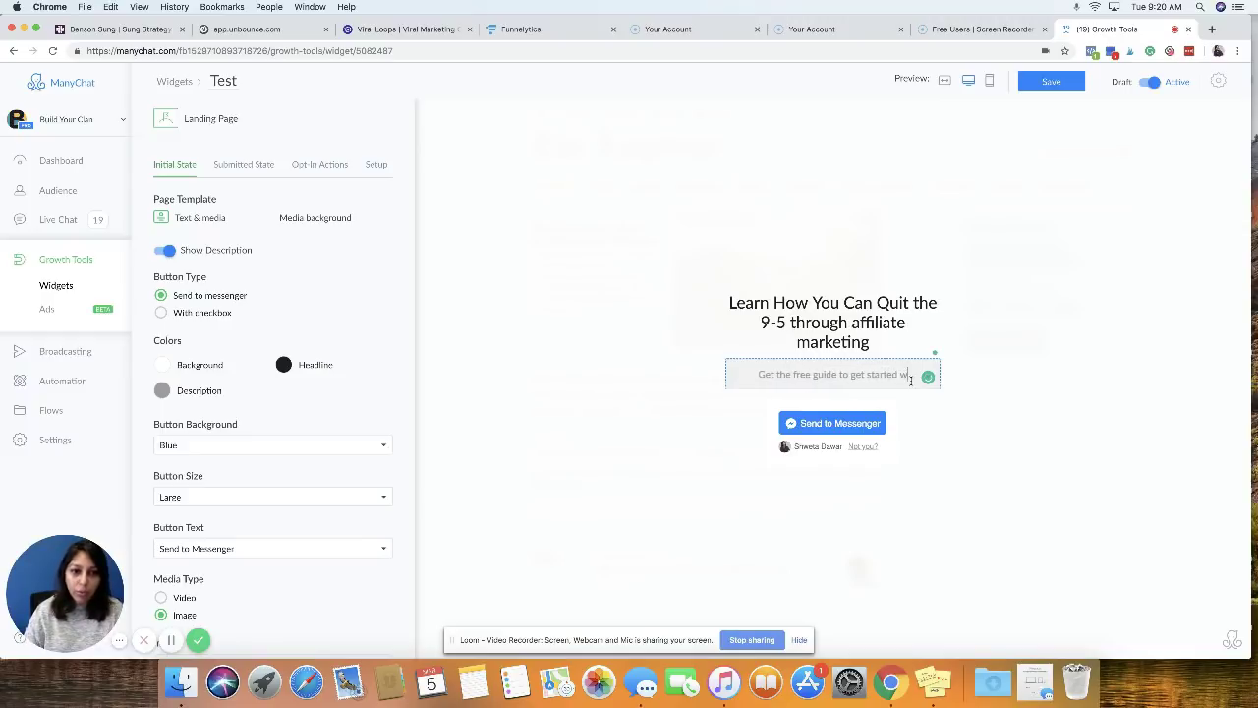
text(ith affil)
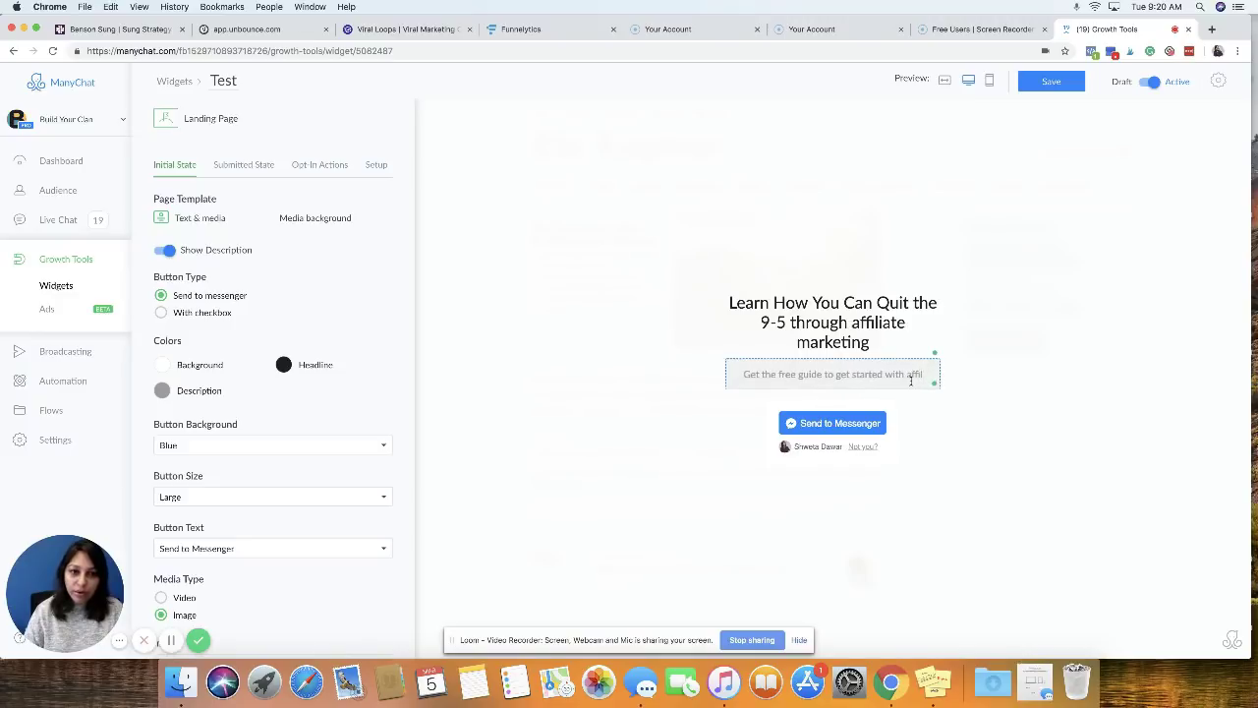
text(iate matek)
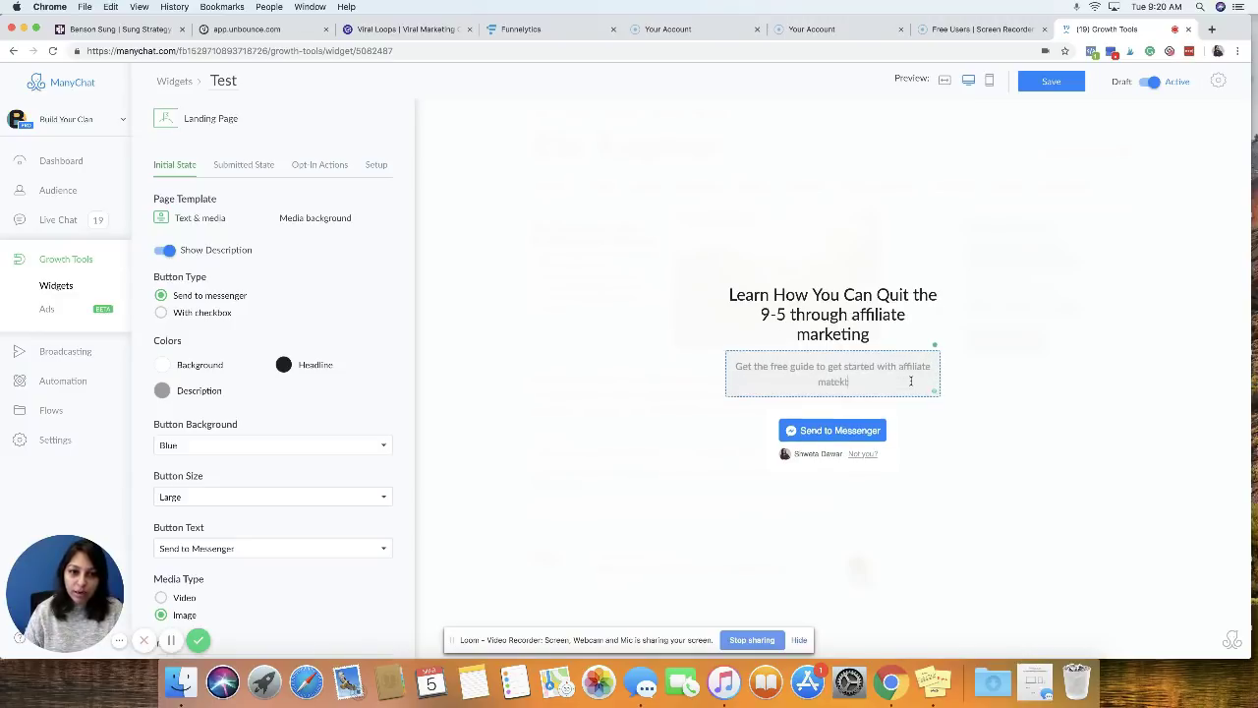
key(BackSpace)
key(BackSpace)
key(BackSpace)
text(rketing today!)
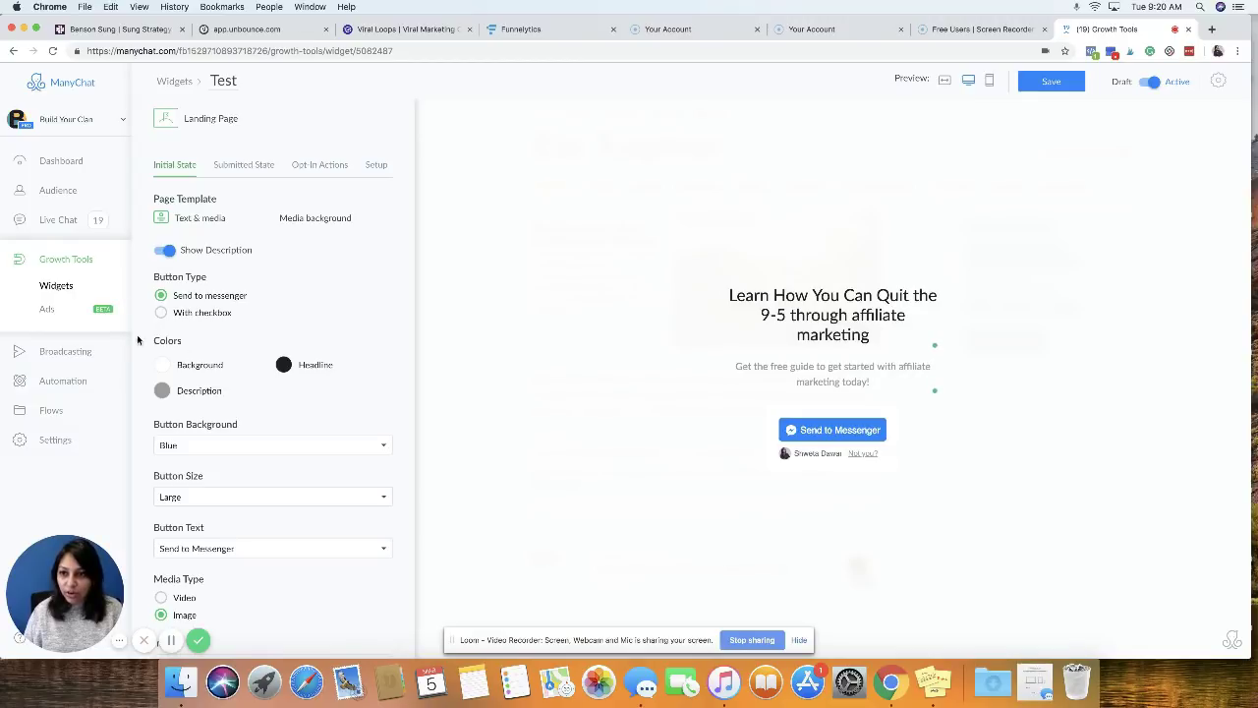
Set the headline color to purple #AB47BC and the description color to dark indigo blue
click(283, 366)
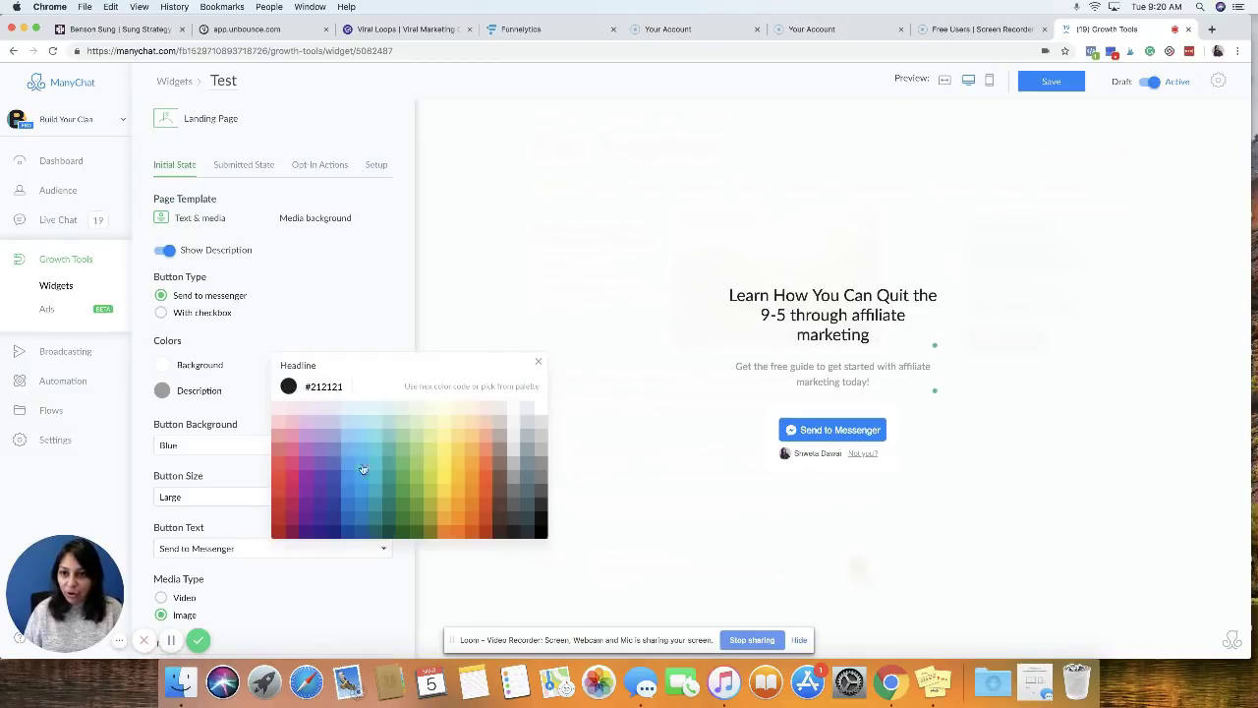
click(303, 460)
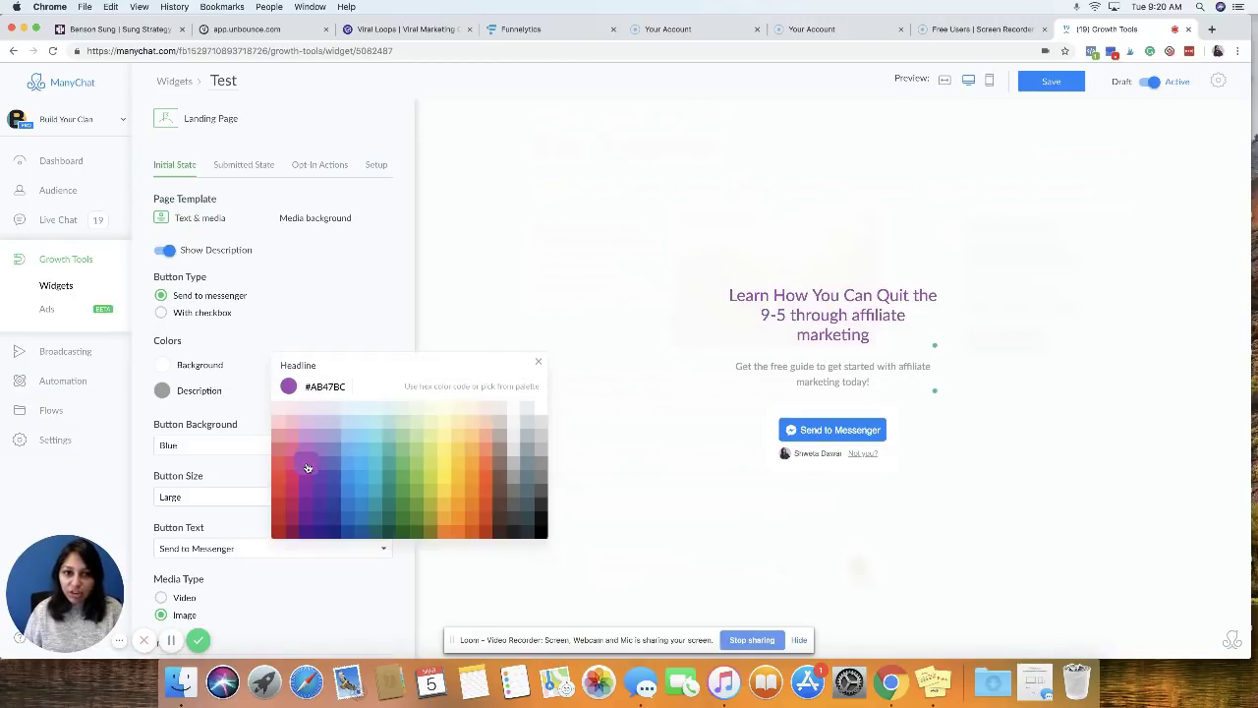
click(240, 398)
click(184, 393)
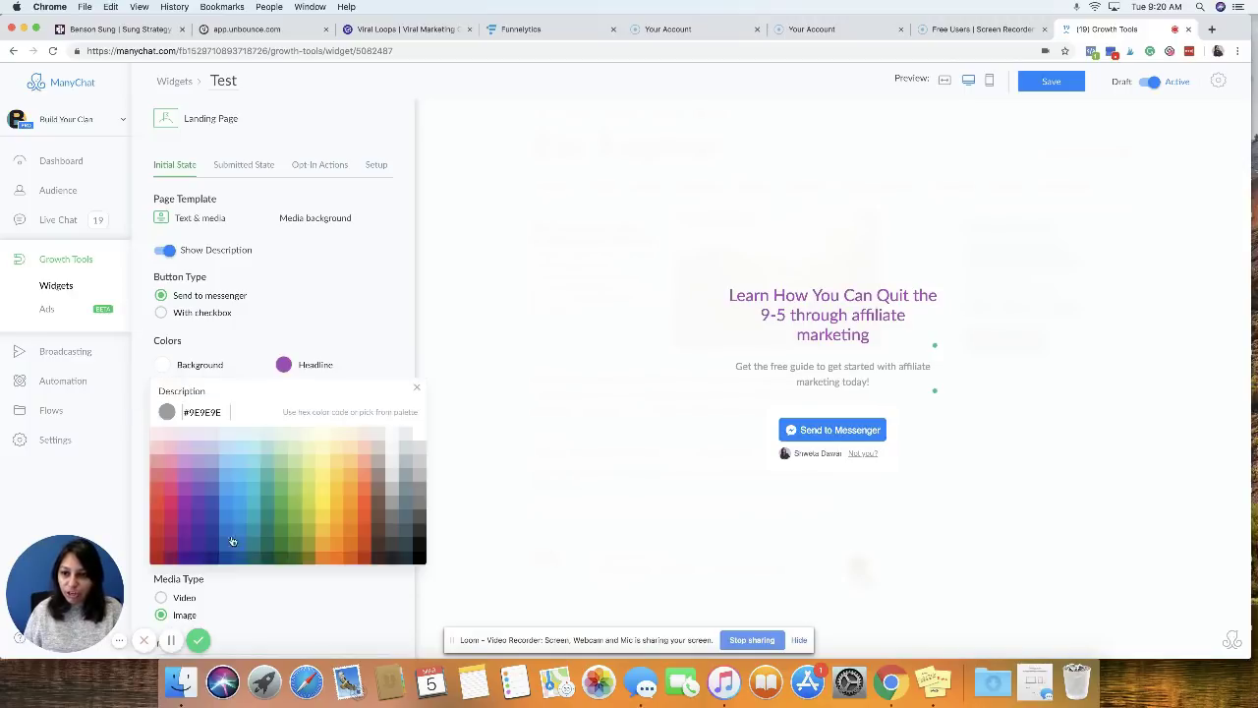
click(212, 522)
click(358, 298)
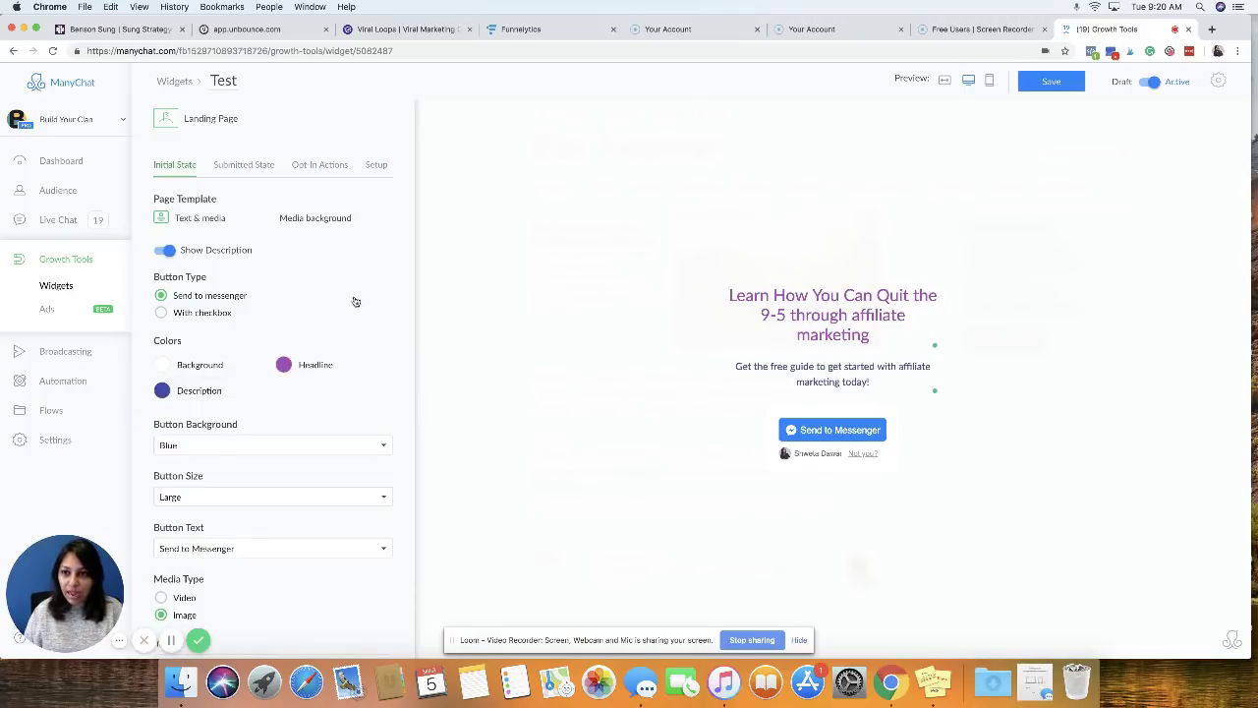
Set the landing page's background color to light yellow-green #DCE775
click(167, 368)
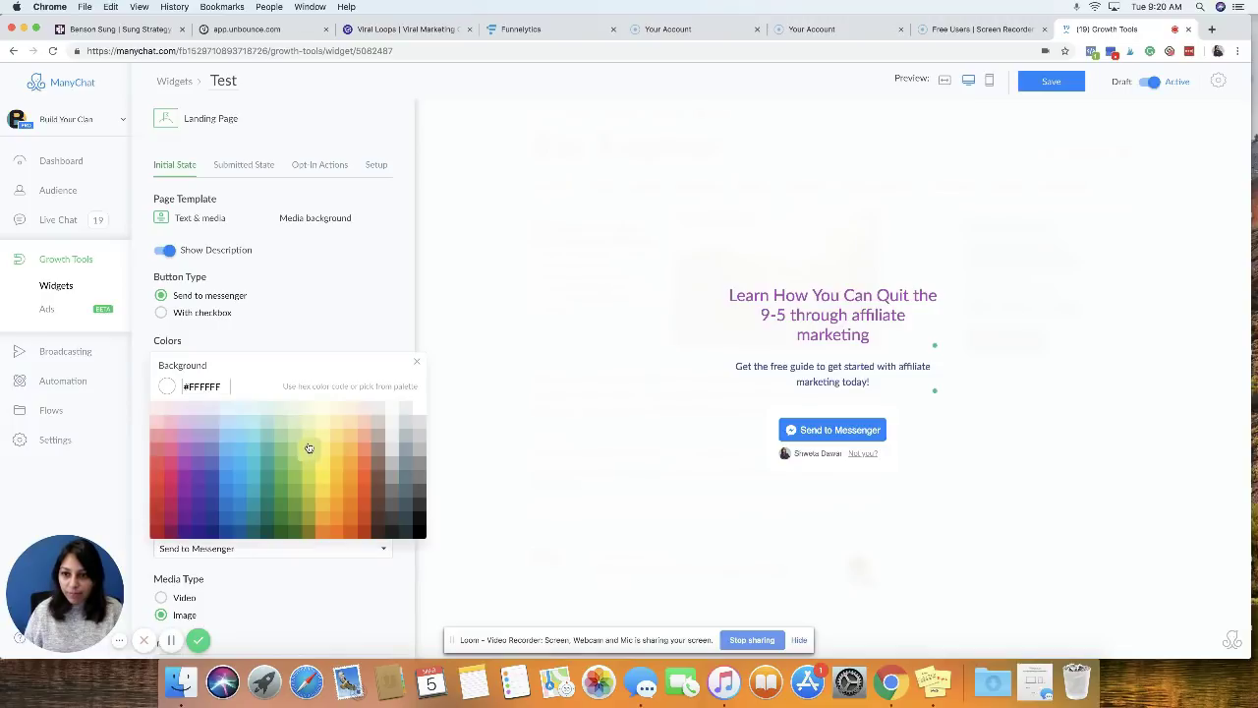
click(309, 448)
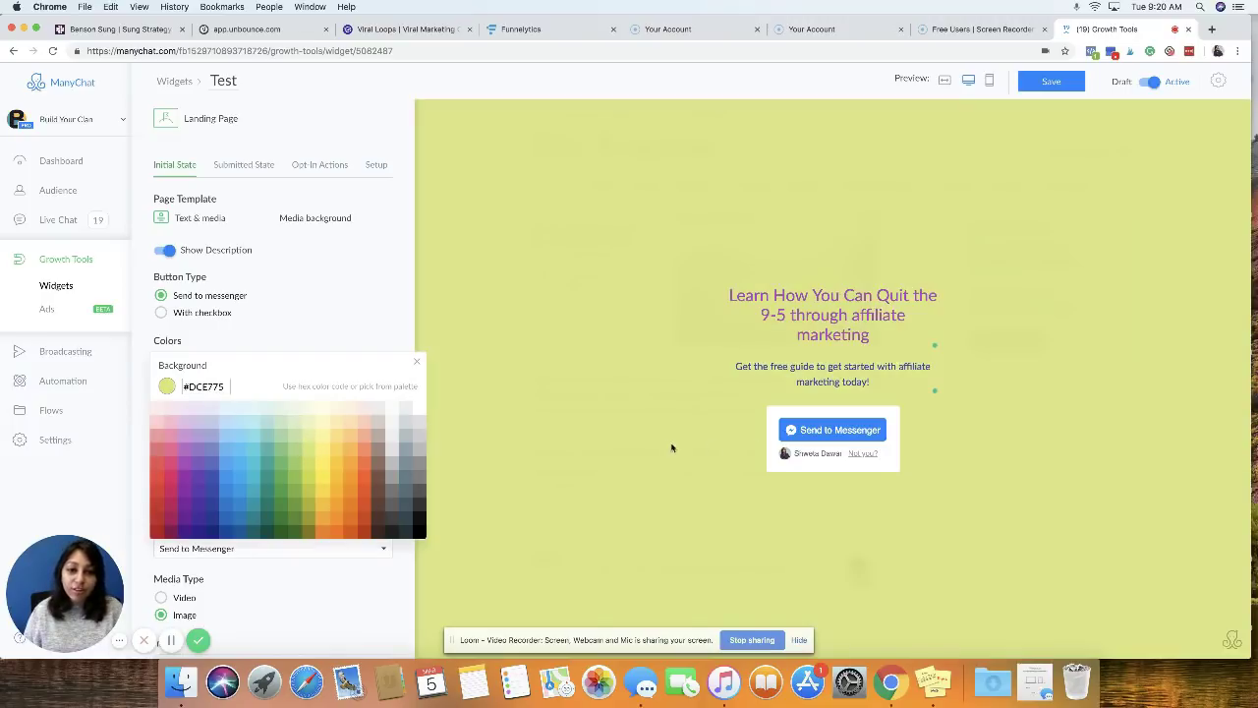
click(636, 447)
Keep the button background Blue and its size Large, and set the button text to "Send this to me"
scroll(314, 492, down, 3)
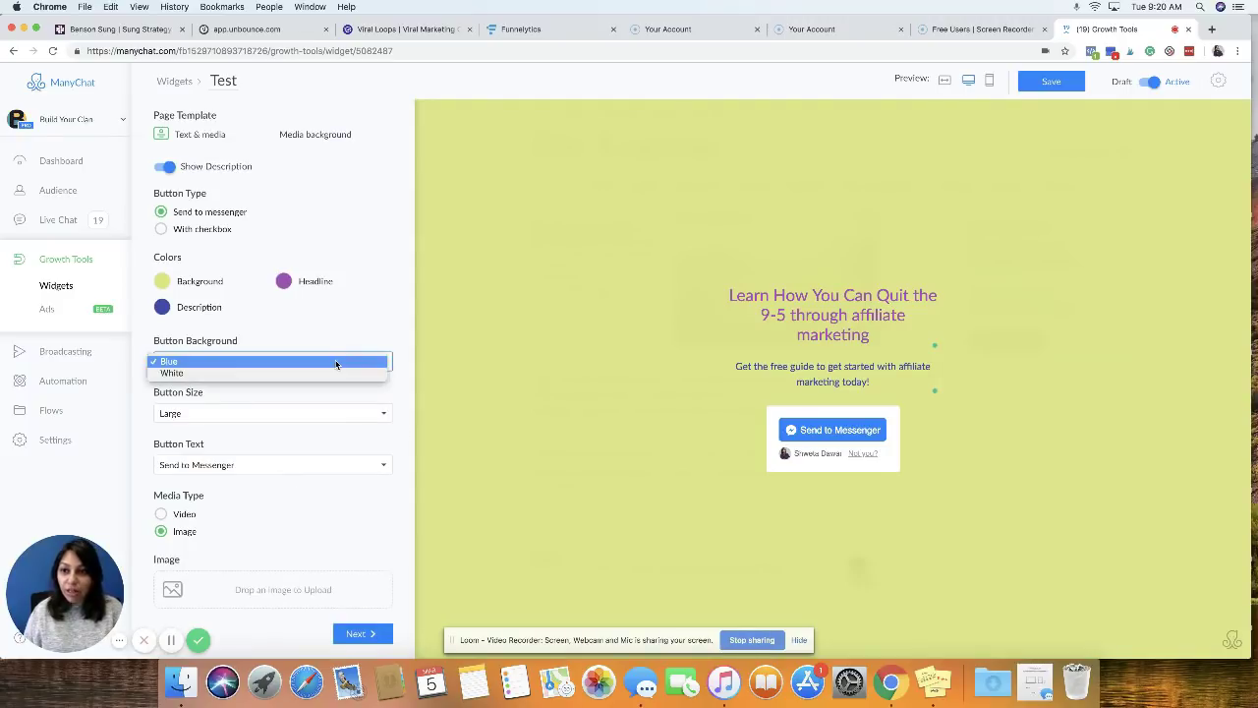
click(334, 362)
click(335, 362)
click(316, 414)
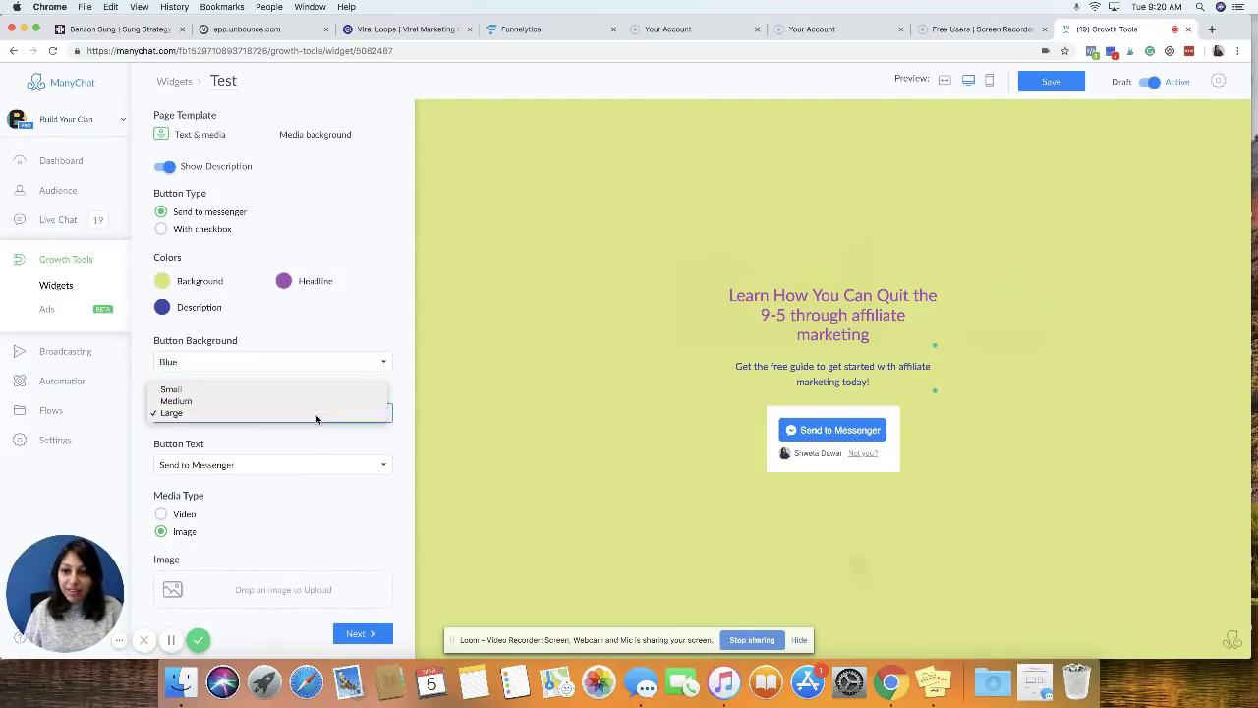
click(314, 414)
click(308, 467)
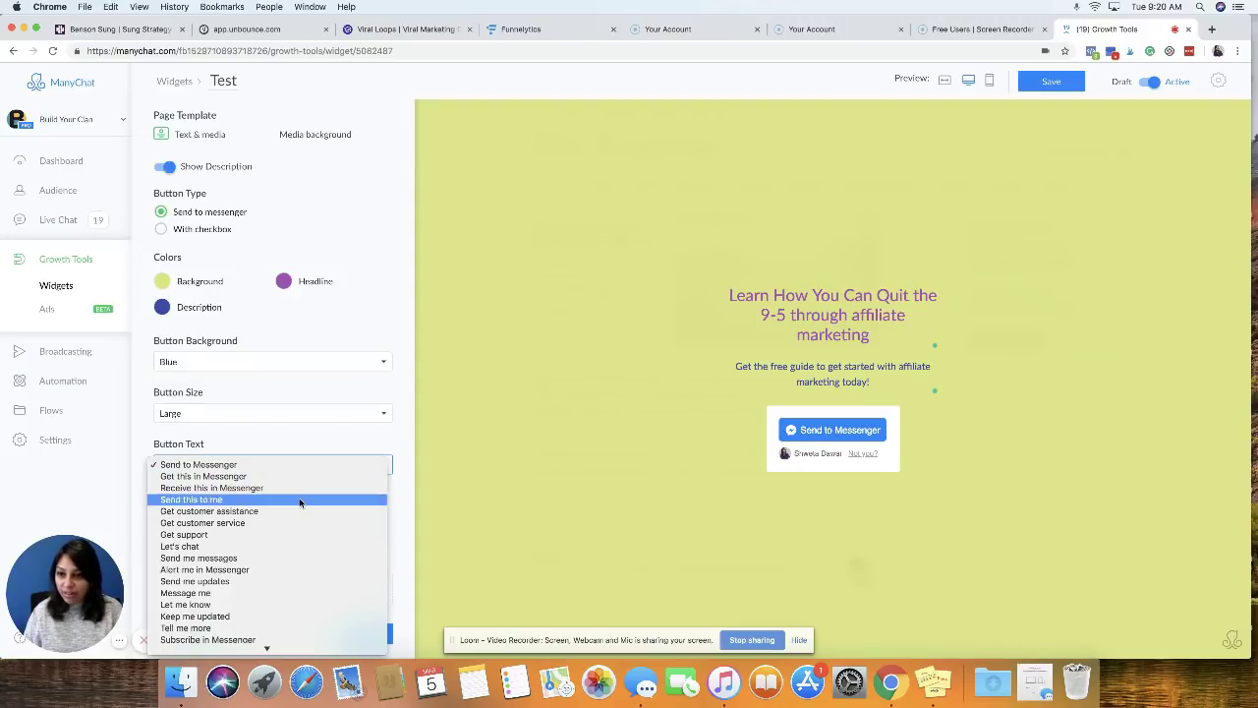
click(300, 500)
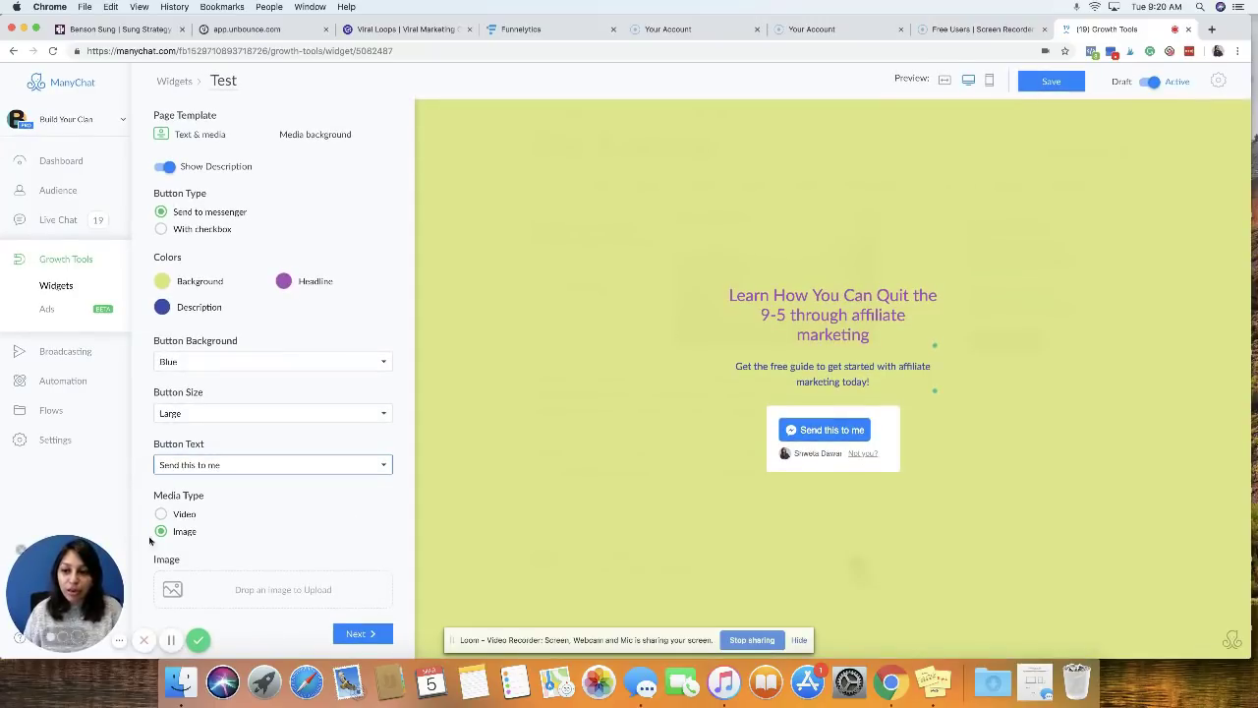
Upload the "Do you need a tutor" JPG from the Downloads folder as the landing page's image
click(285, 592)
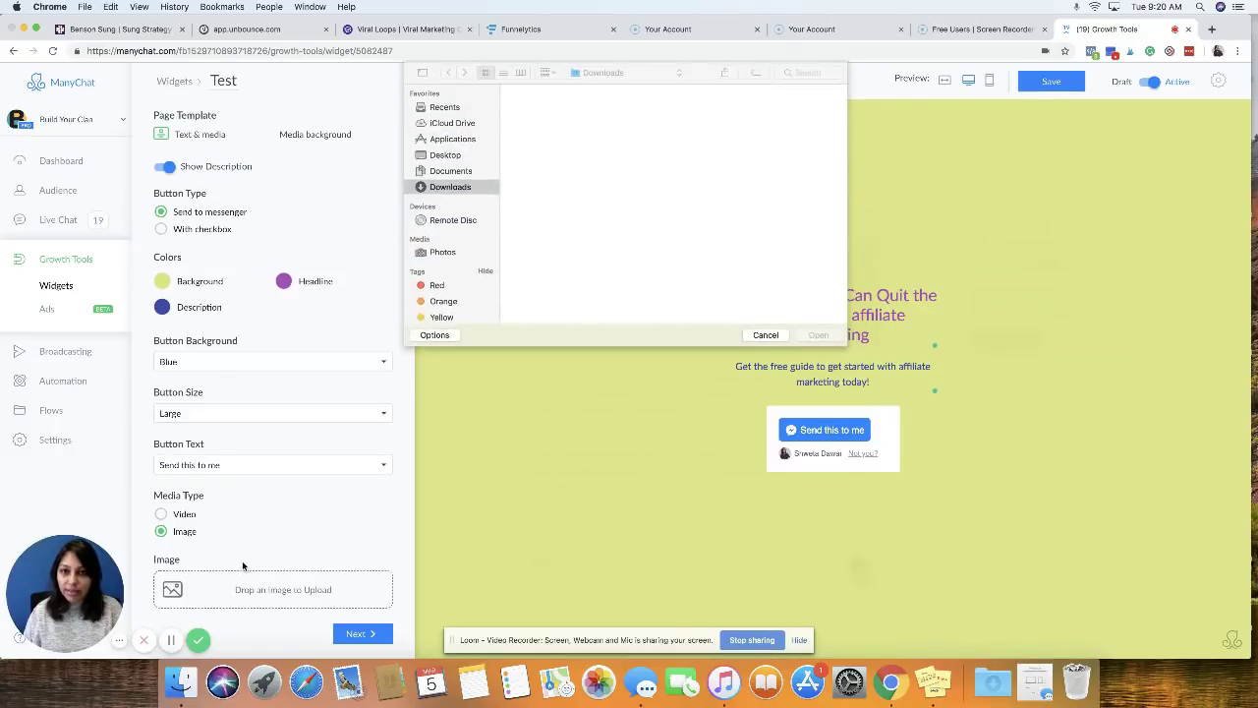
scroll(665, 192, down, 3)
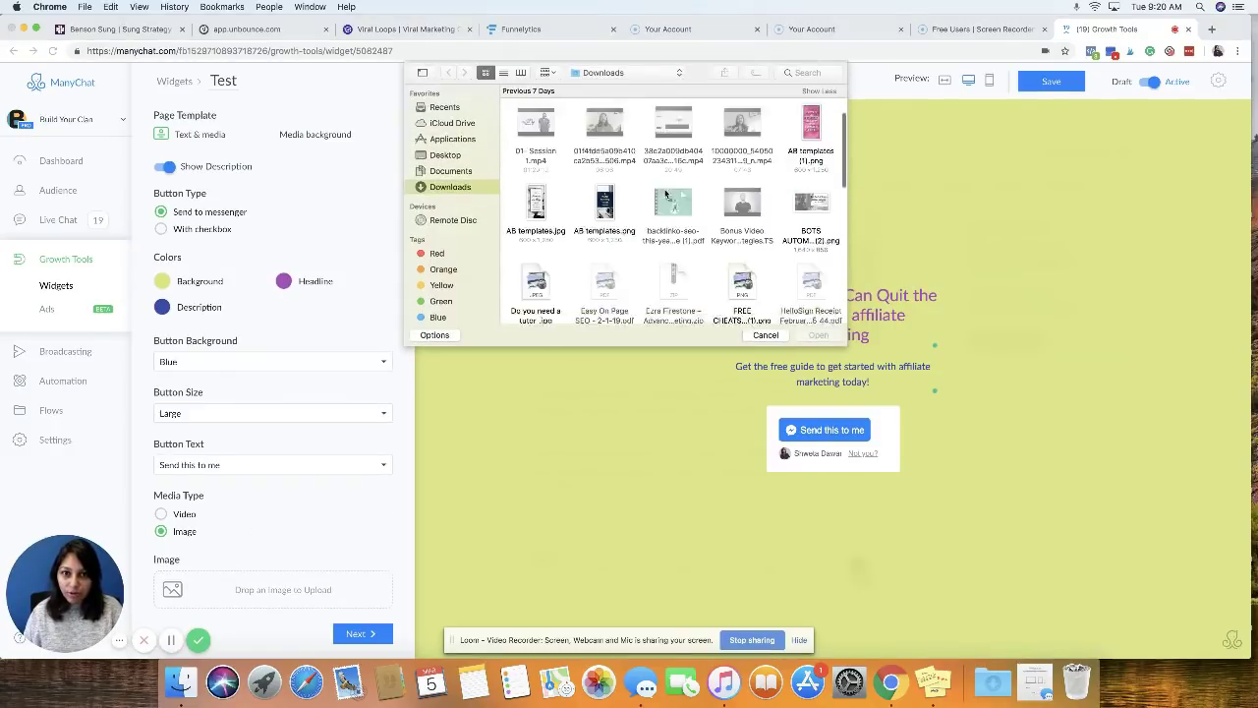
scroll(658, 196, down, 1)
scroll(631, 205, down, 2)
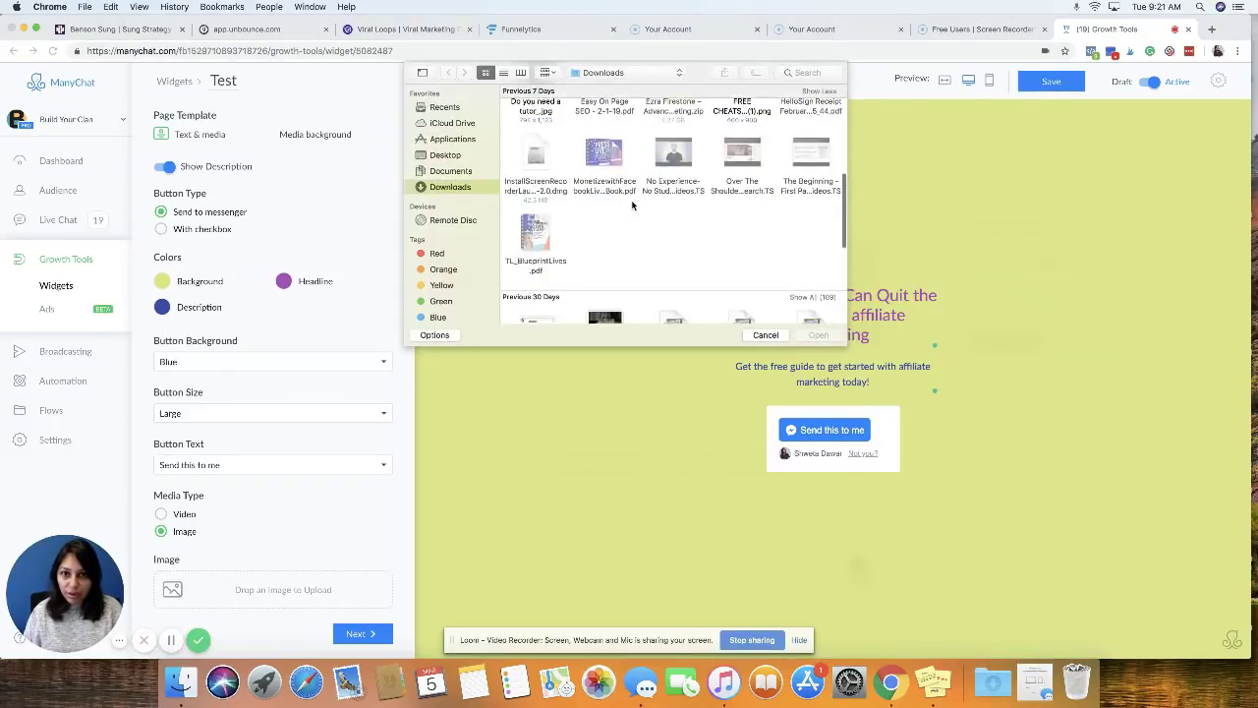
scroll(632, 205, down, 5)
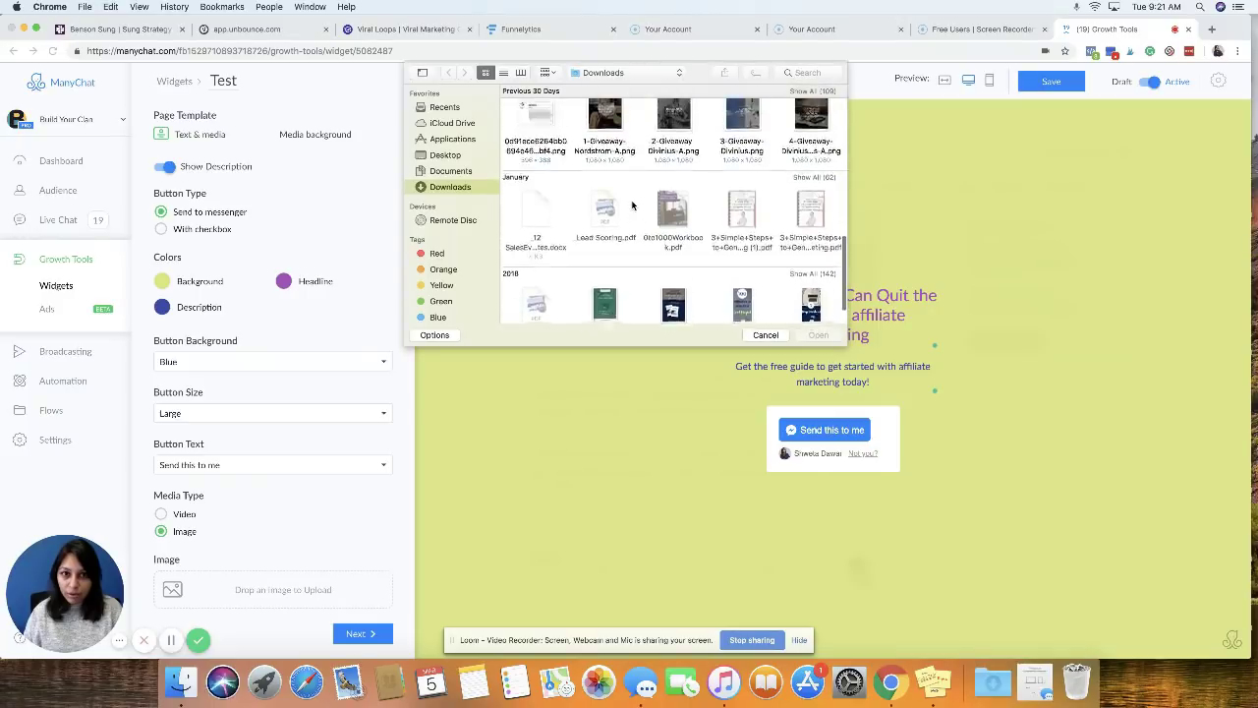
scroll(632, 204, down, 2)
scroll(632, 204, up, 10)
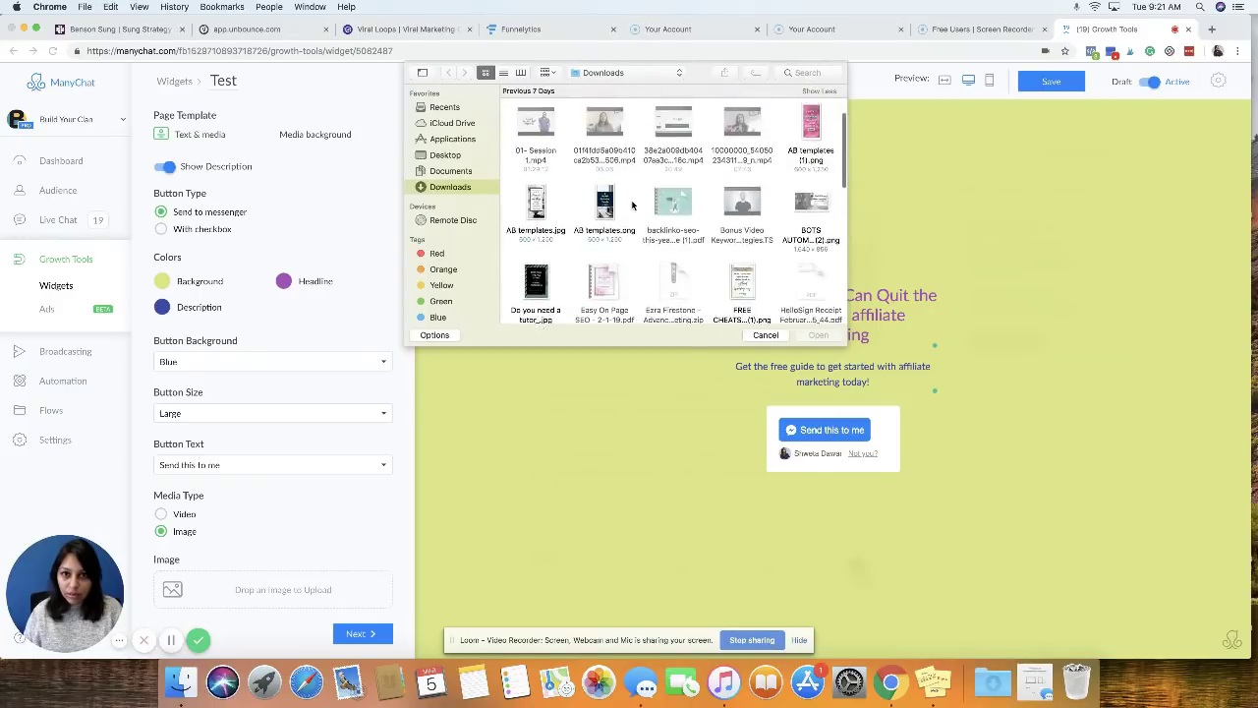
click(536, 285)
click(818, 335)
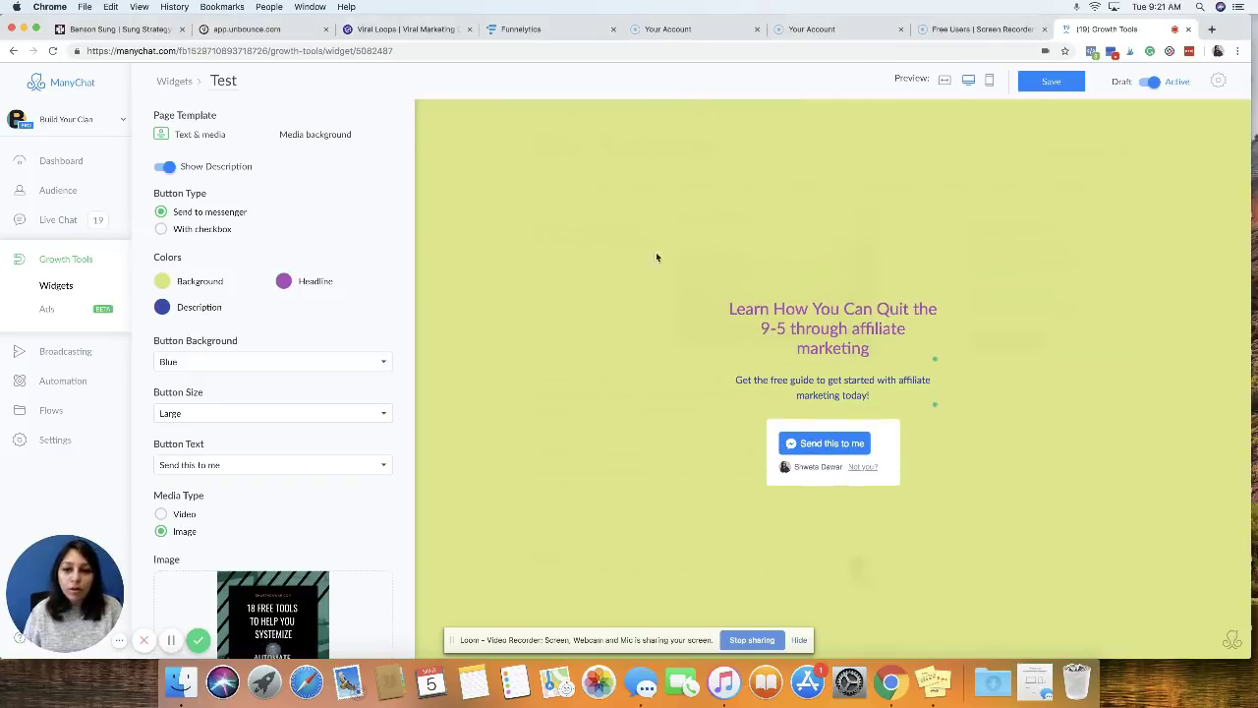
Look through the image placement options and switch the landing page's media type to Video
scroll(275, 462, down, 4)
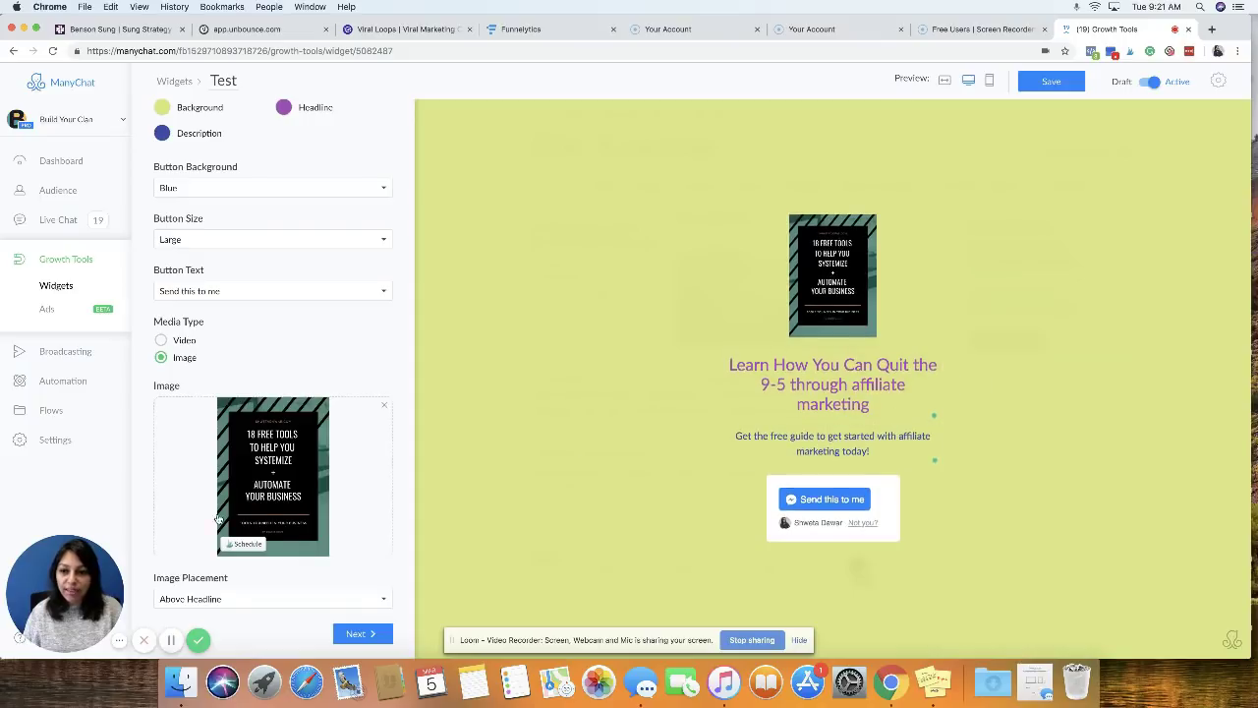
click(242, 599)
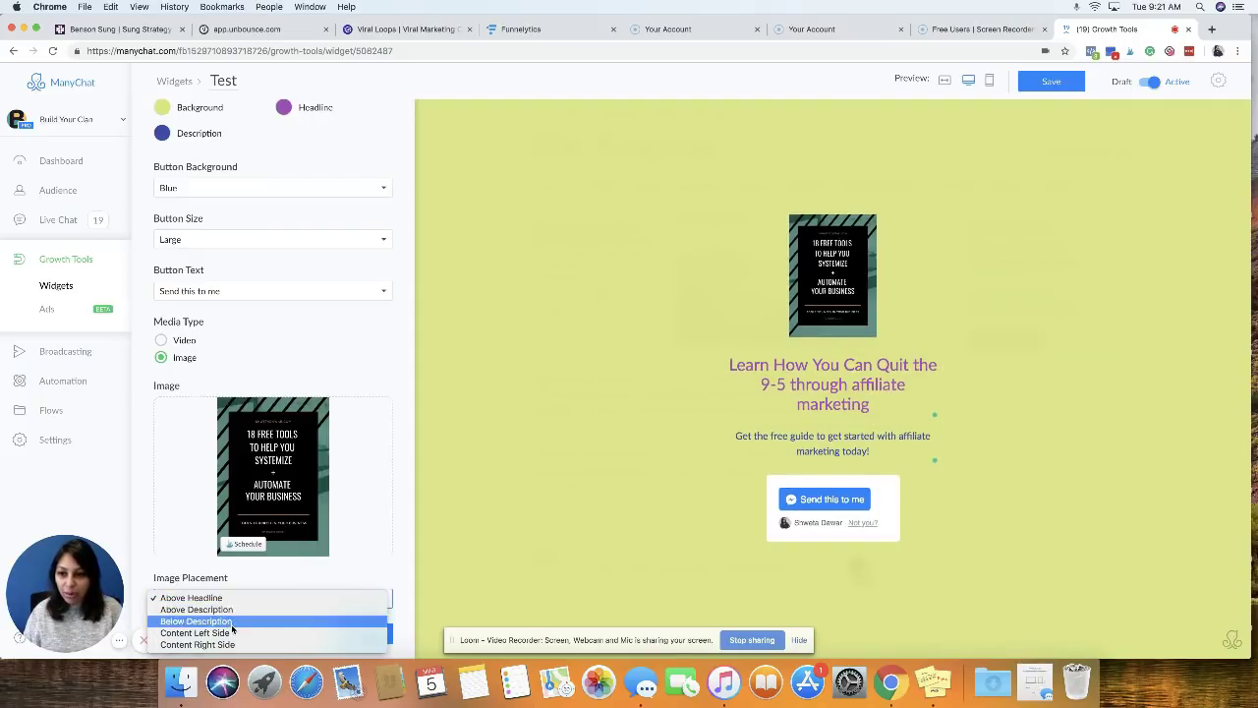
click(233, 621)
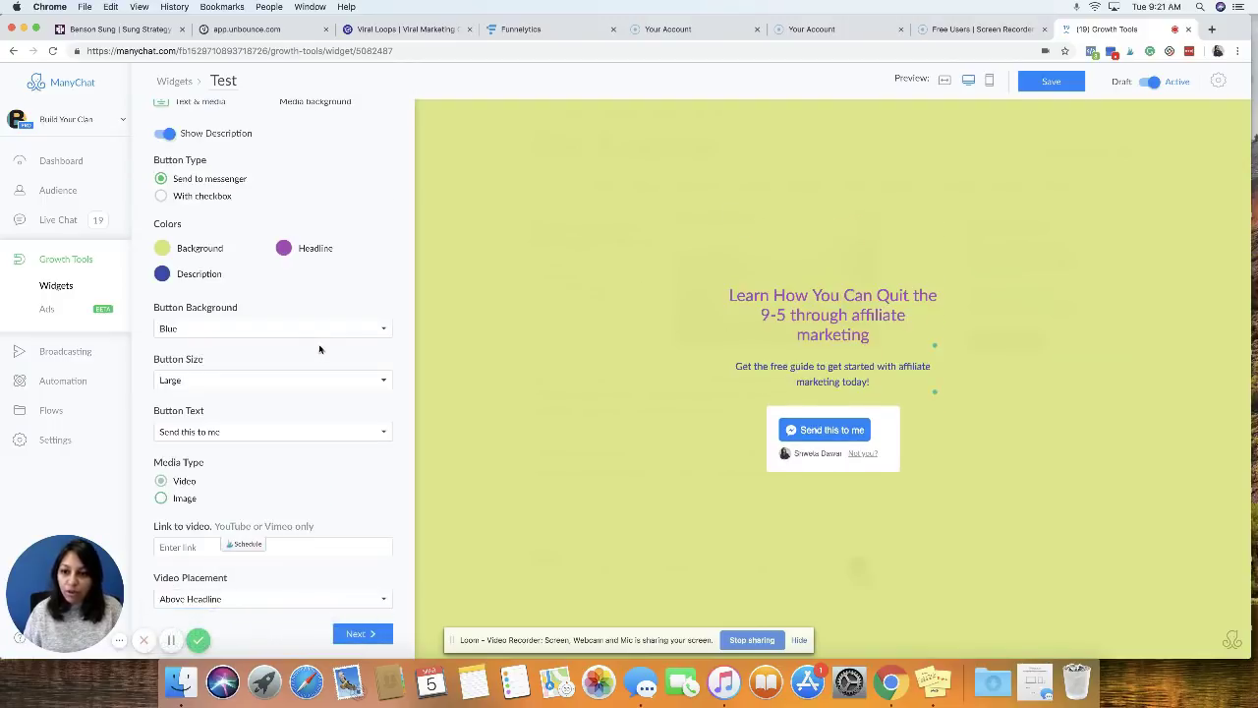
scroll(318, 364, down, 1)
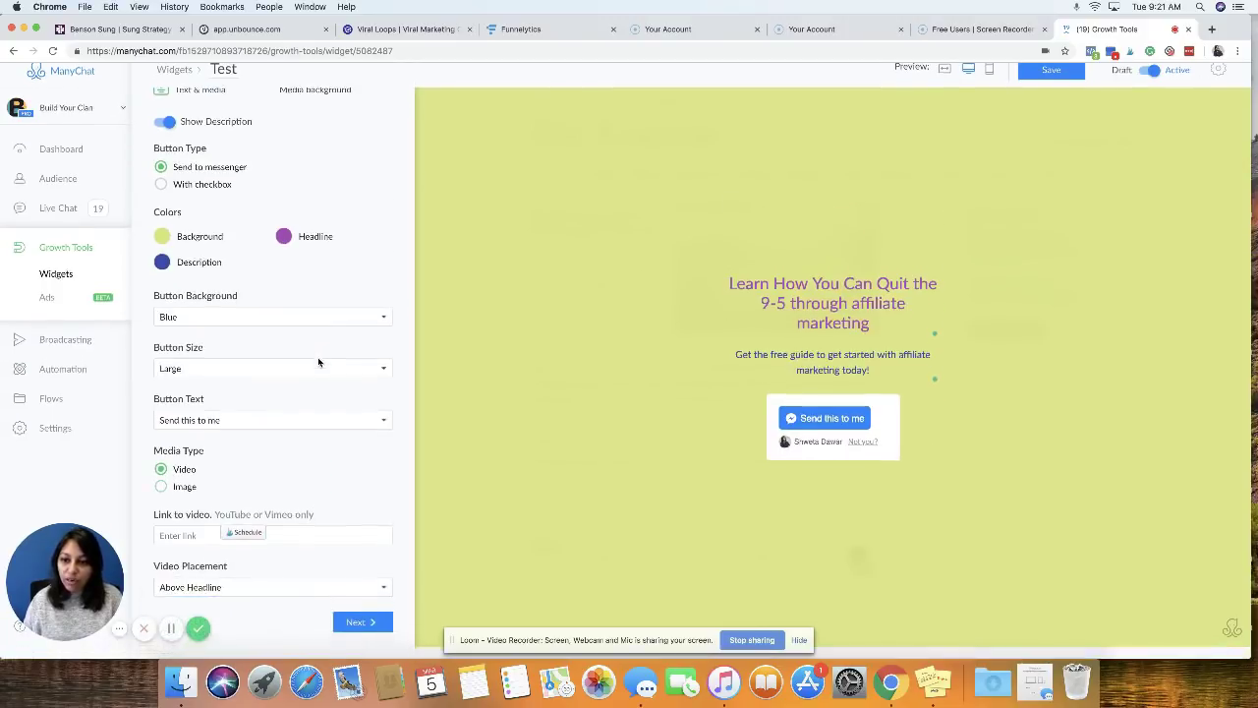
scroll(317, 364, up, 1)
scroll(278, 220, up, 3)
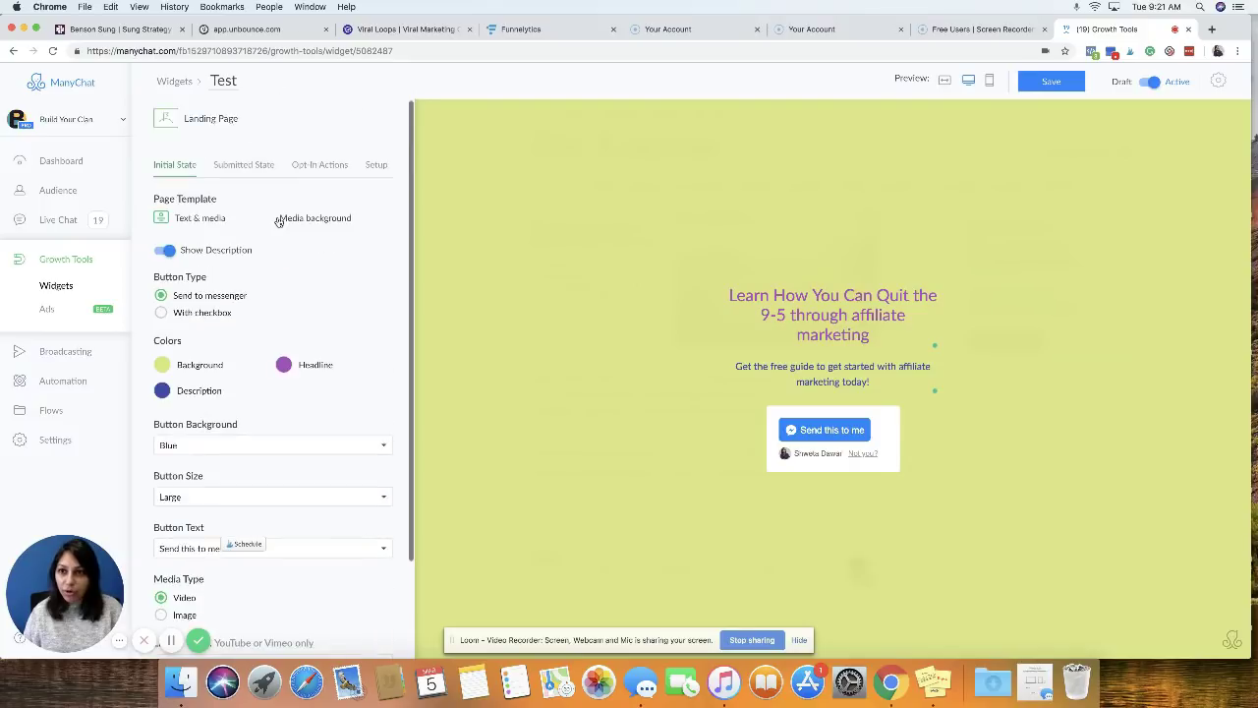
scroll(278, 294, down, 5)
In the Submitted State, replace the thank-you headline with "Thank you for opting in"
click(361, 633)
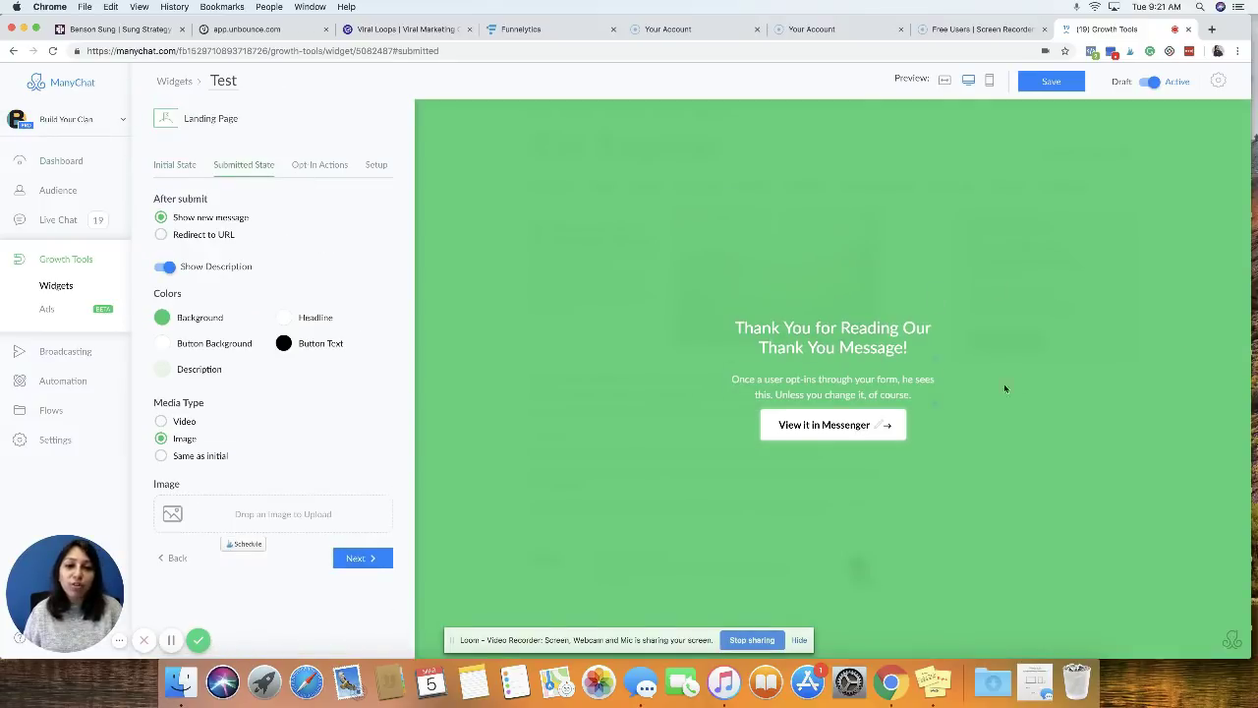
click(855, 334)
double_click(868, 329)
drag(936, 346, 739, 324)
text(Than)
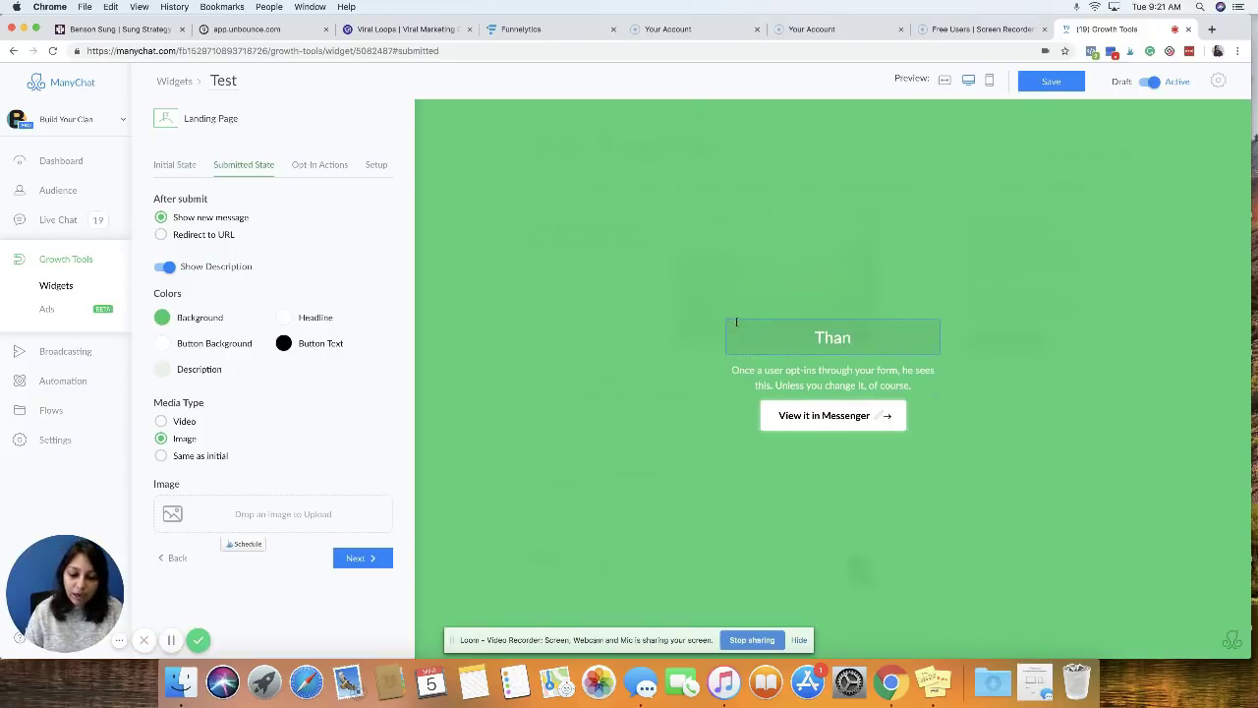
text(k you for optin in)
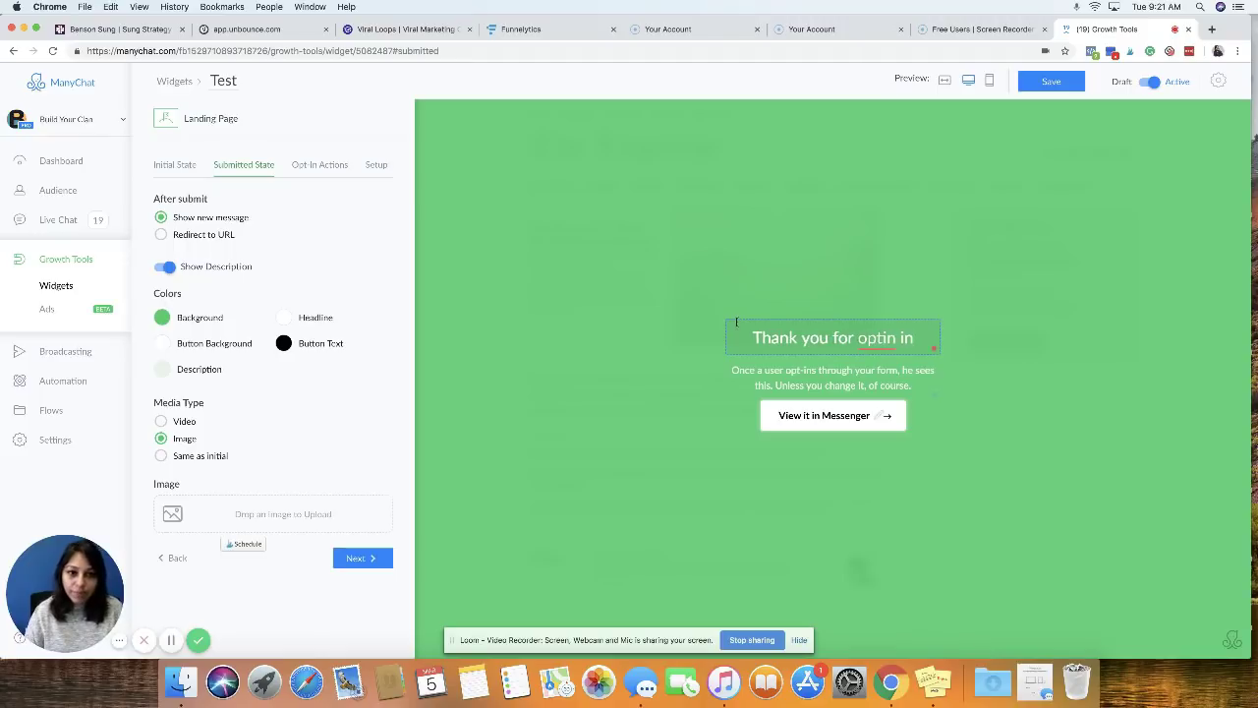
key(BackSpace)
key(BackSpace)
key(BackSpace)
text(g in)
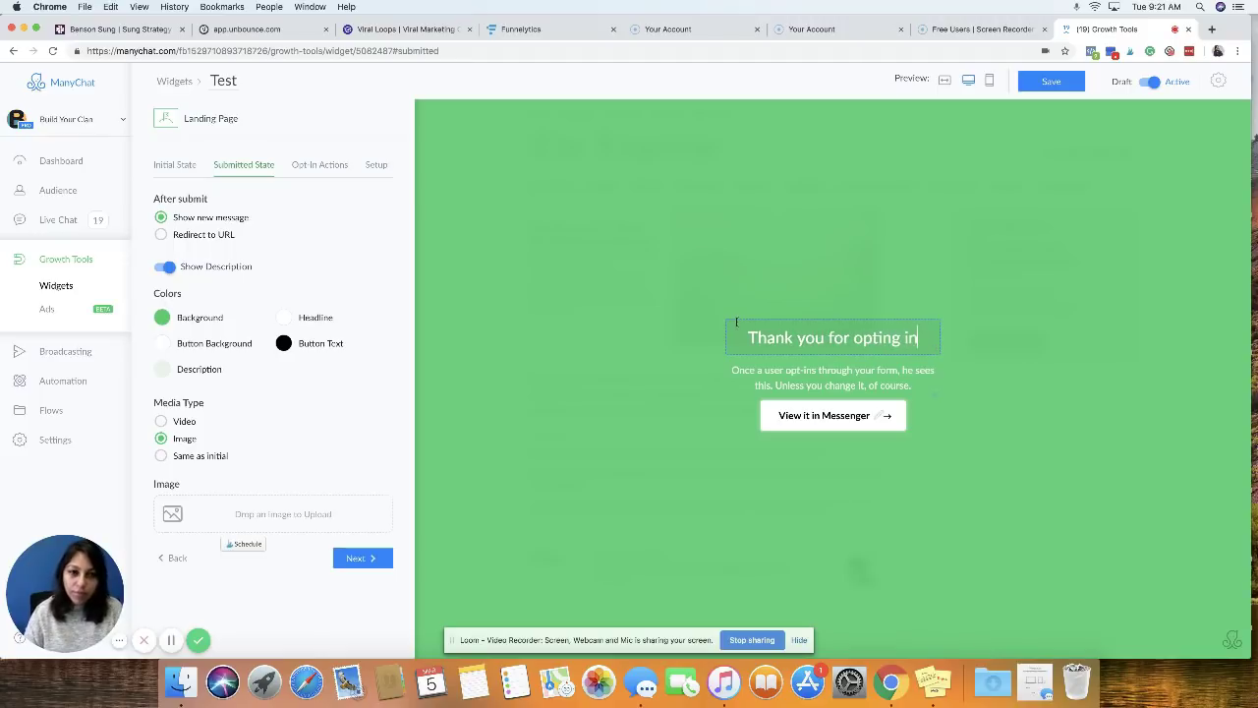
Replace the description below the thank-you headline with "Check your messenger for more details"
drag(727, 372, 914, 385)
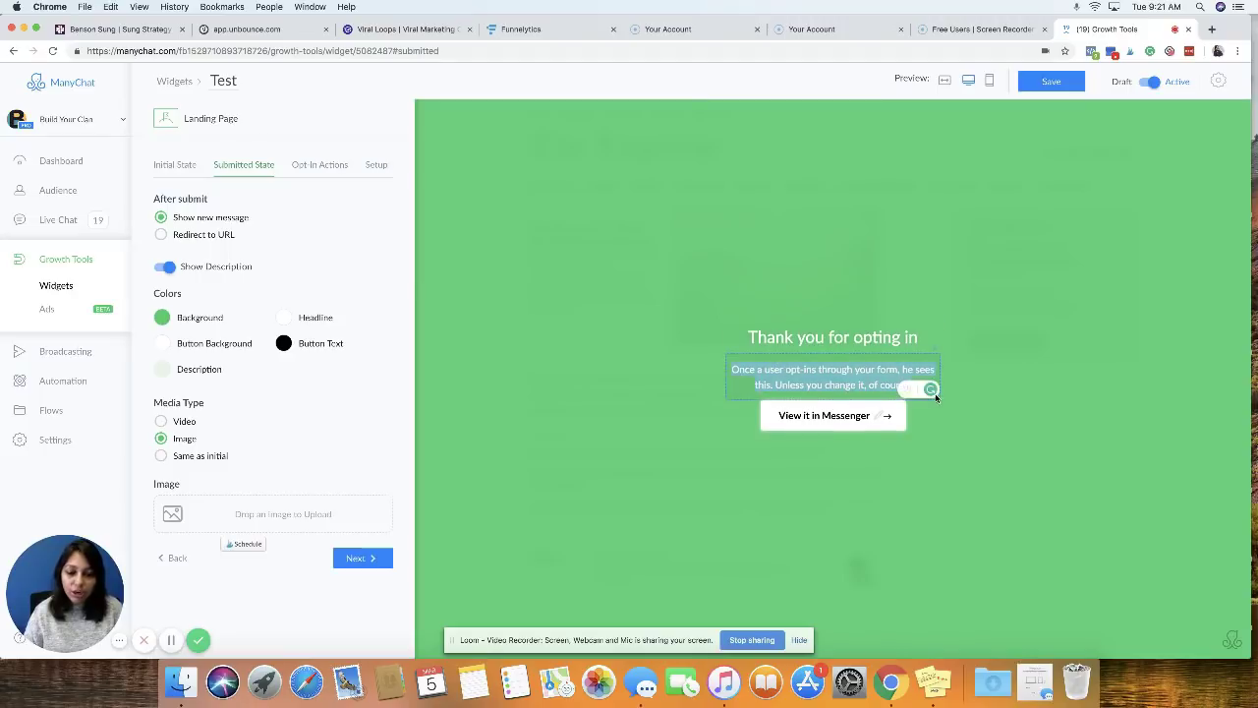
text(check your mes)
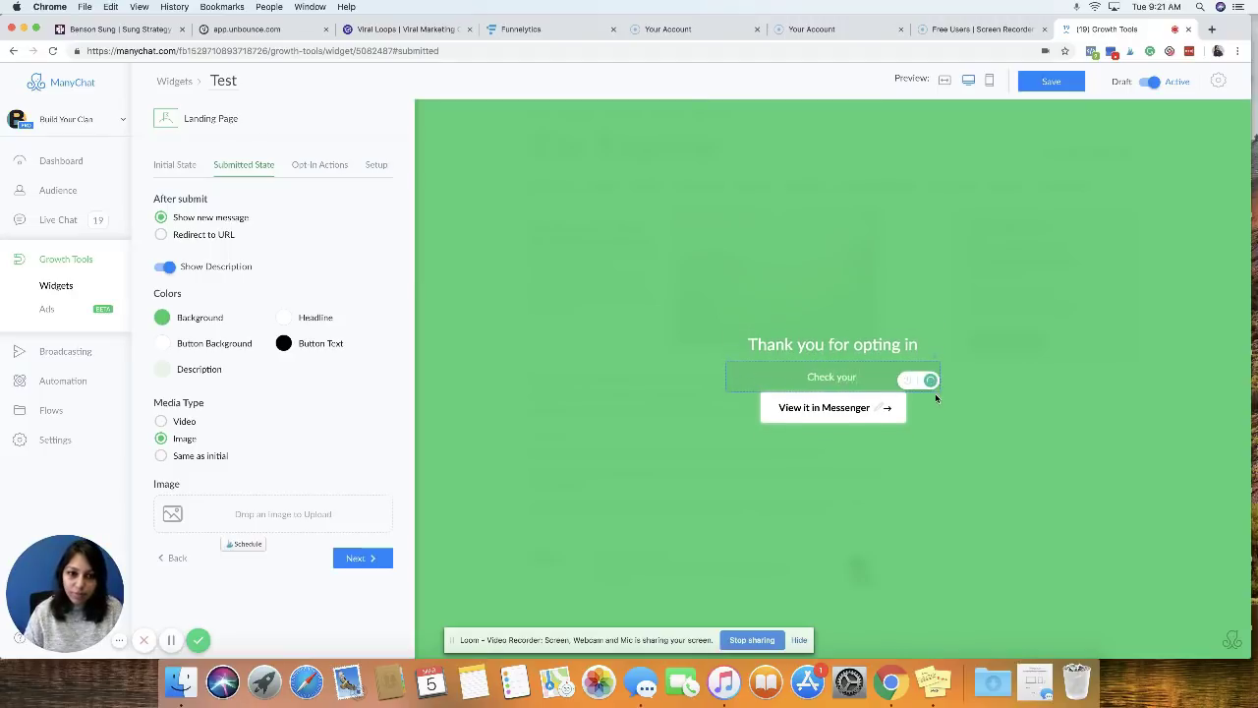
text(senger for m)
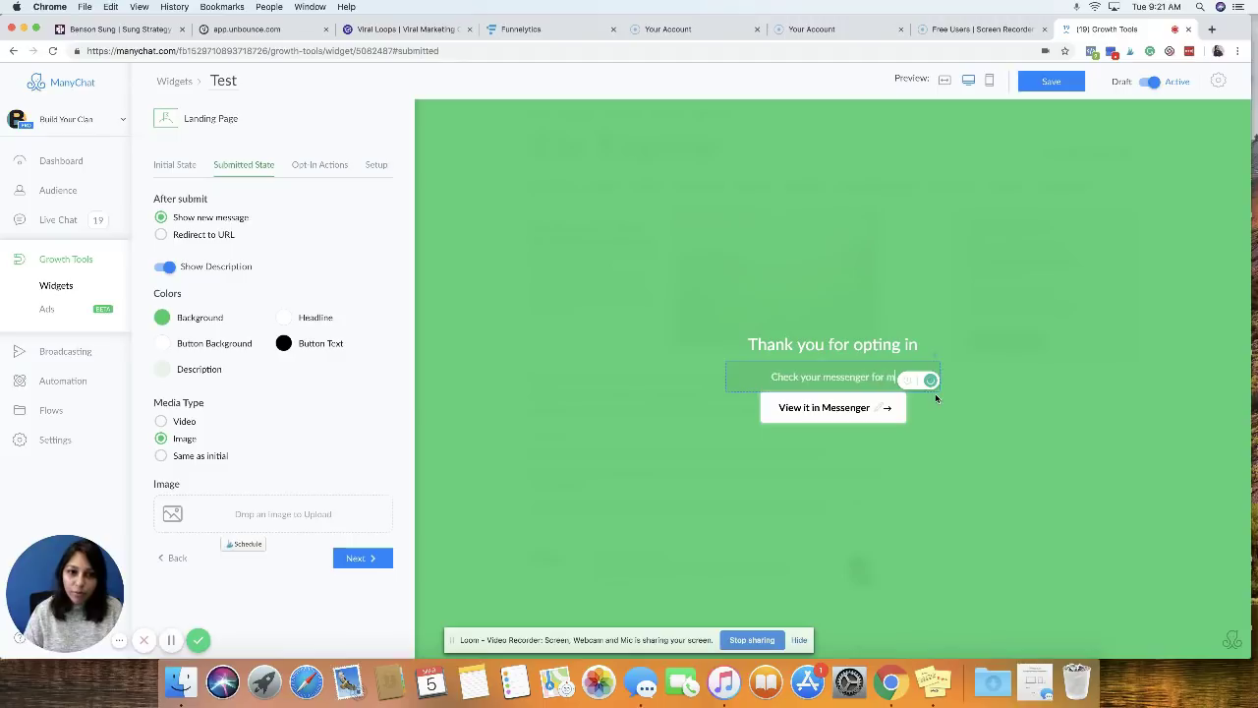
text(ore detials)
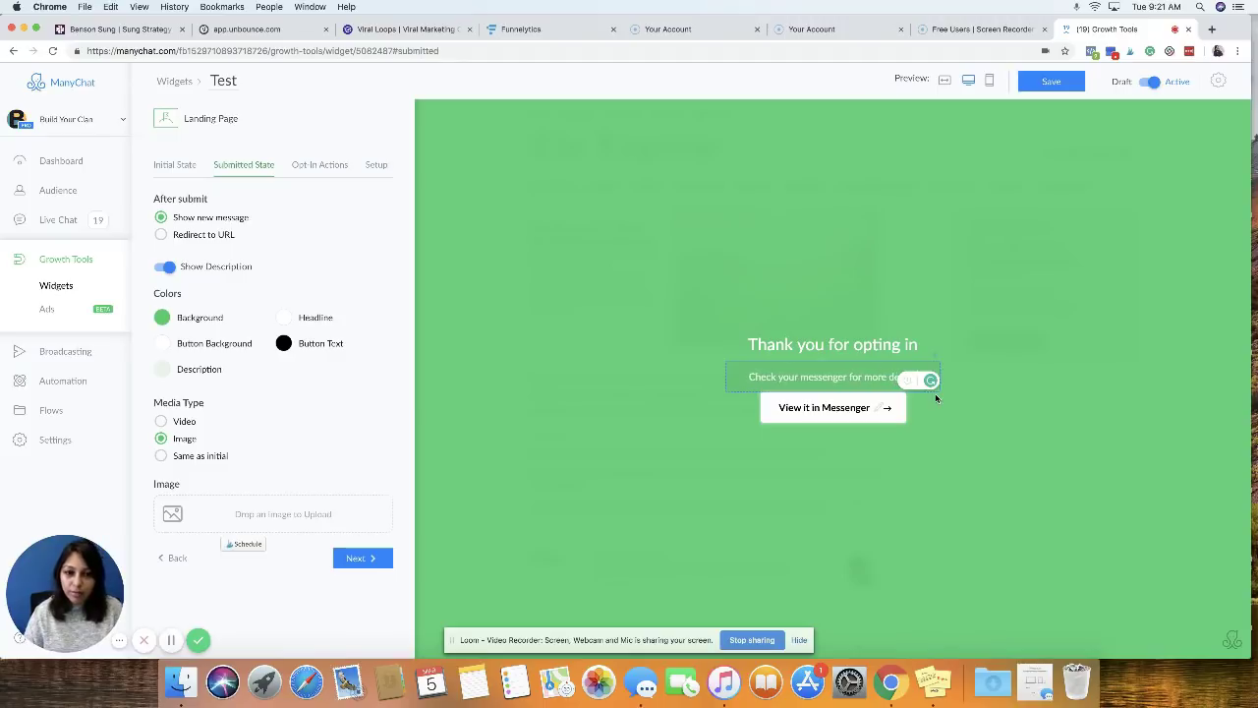
key(BackSpace)
key(BackSpace)
key(BackSpace)
key(BackSpace)
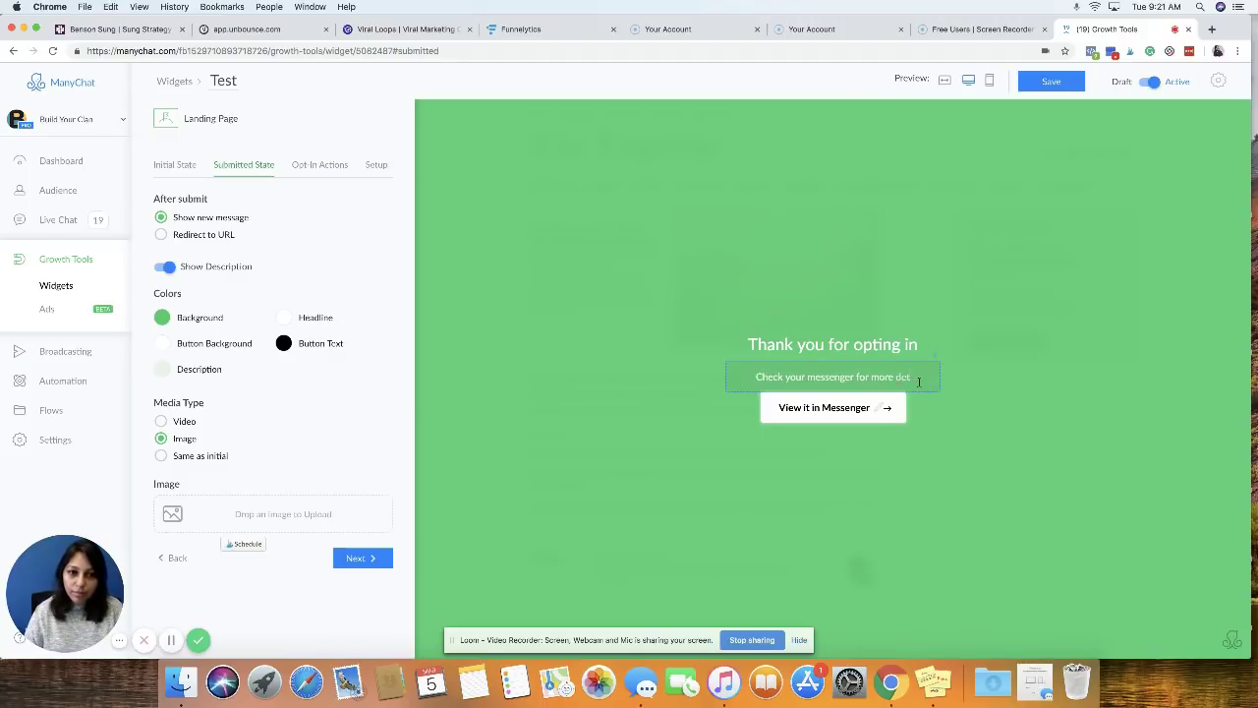
text(ails)
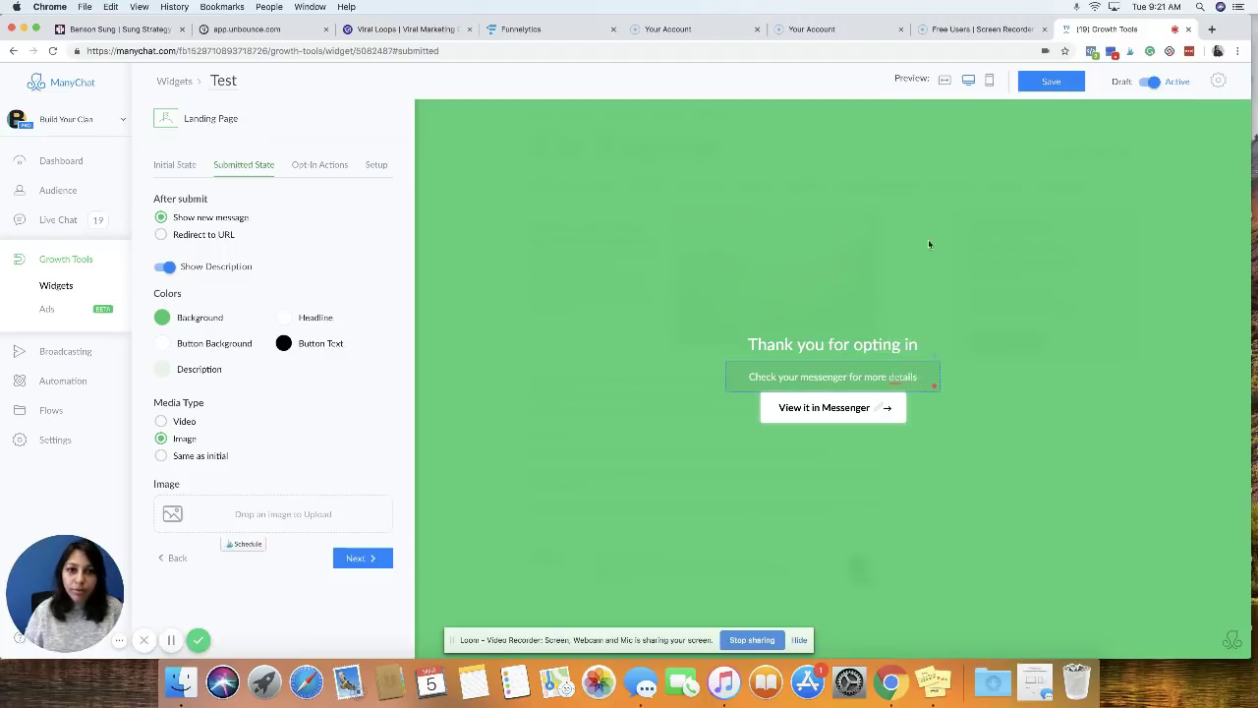
click(928, 244)
Set the Submitted State's background color to brown #795548
click(169, 316)
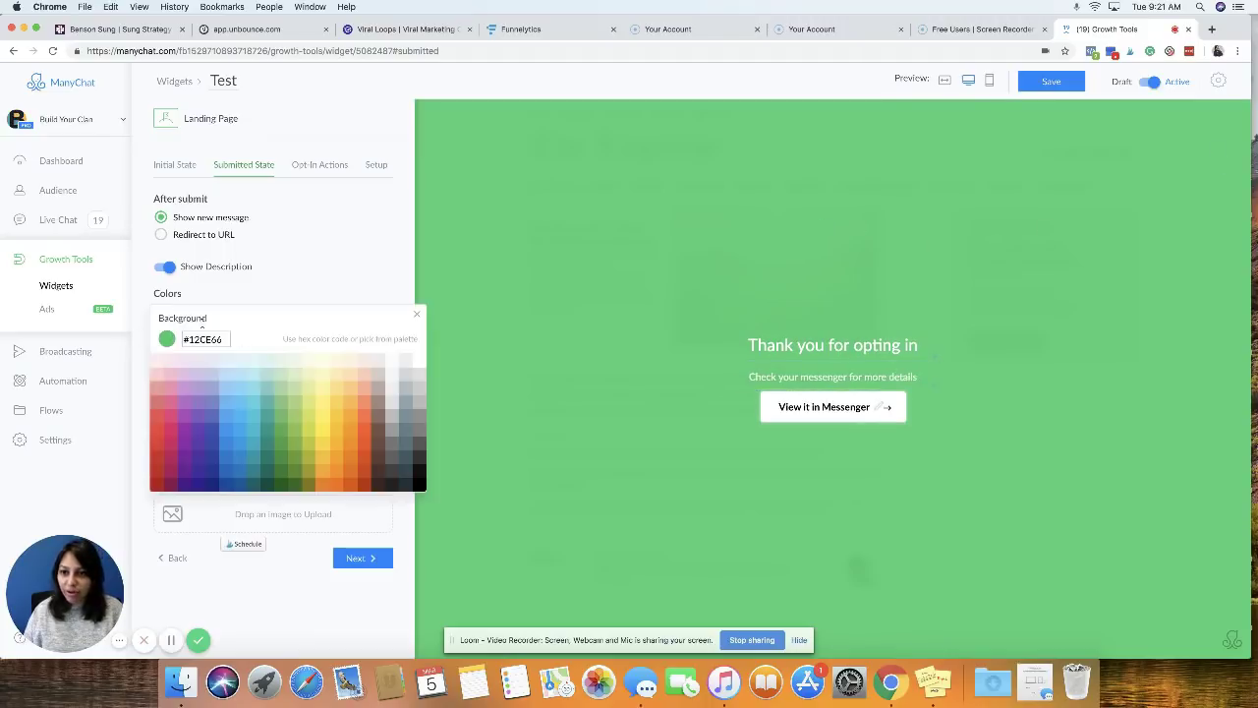
click(322, 393)
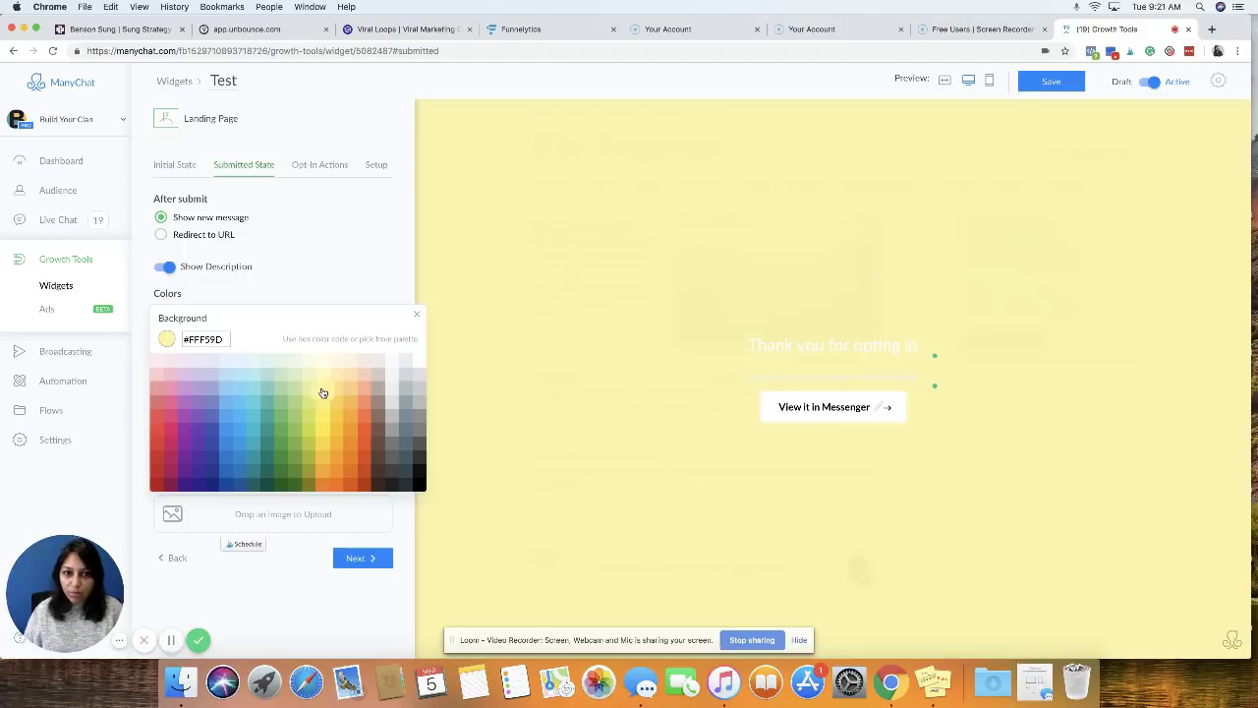
click(319, 373)
click(378, 430)
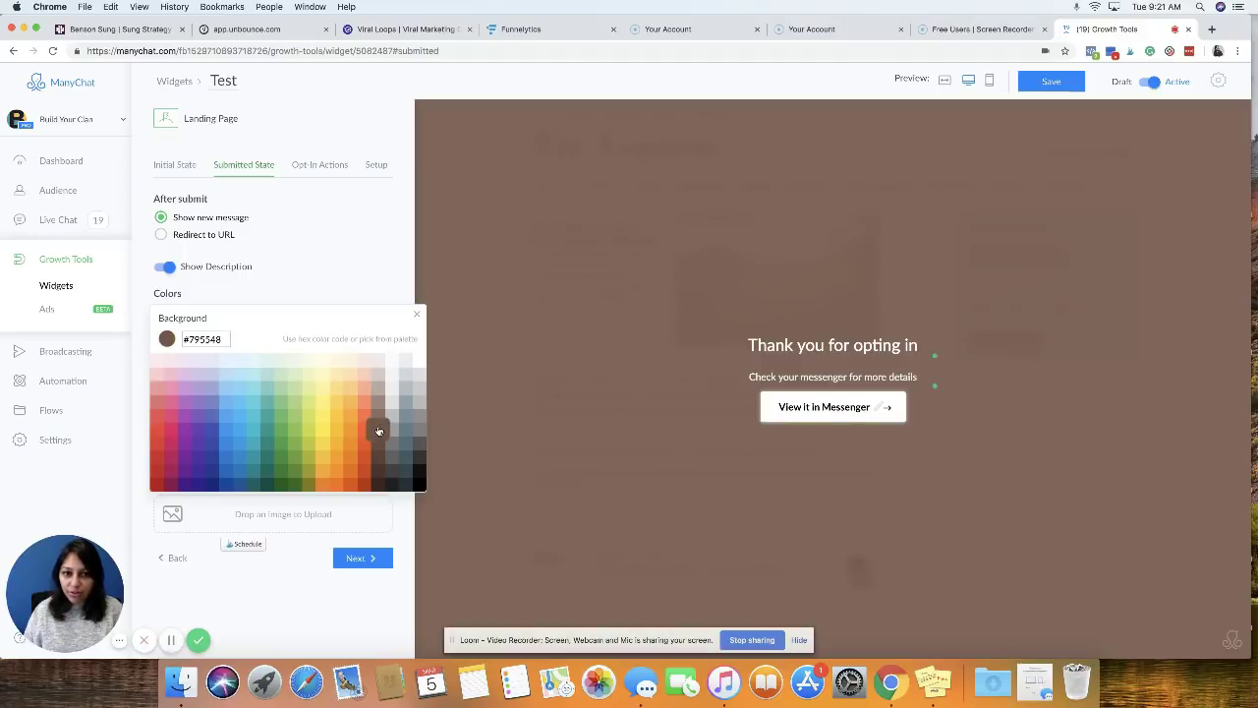
click(367, 305)
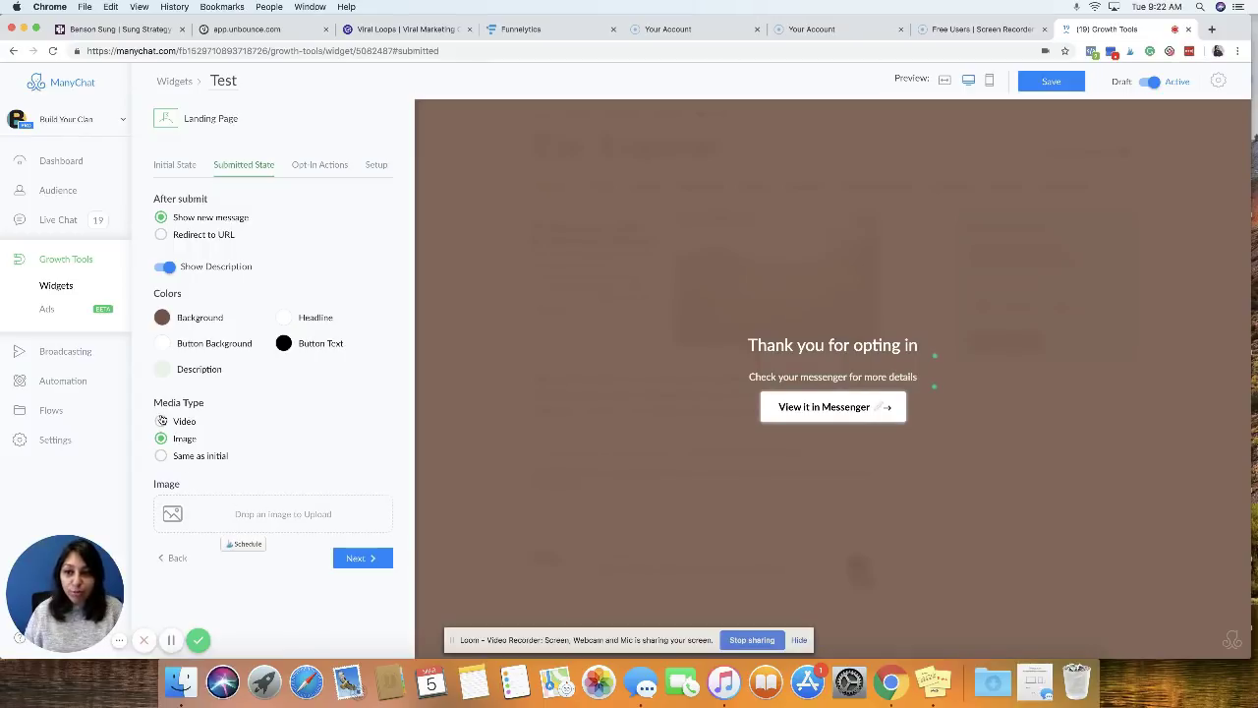
Keep Image as the Submitted State's media type and upload "AB templates (1).png" from the Downloads folder
click(162, 458)
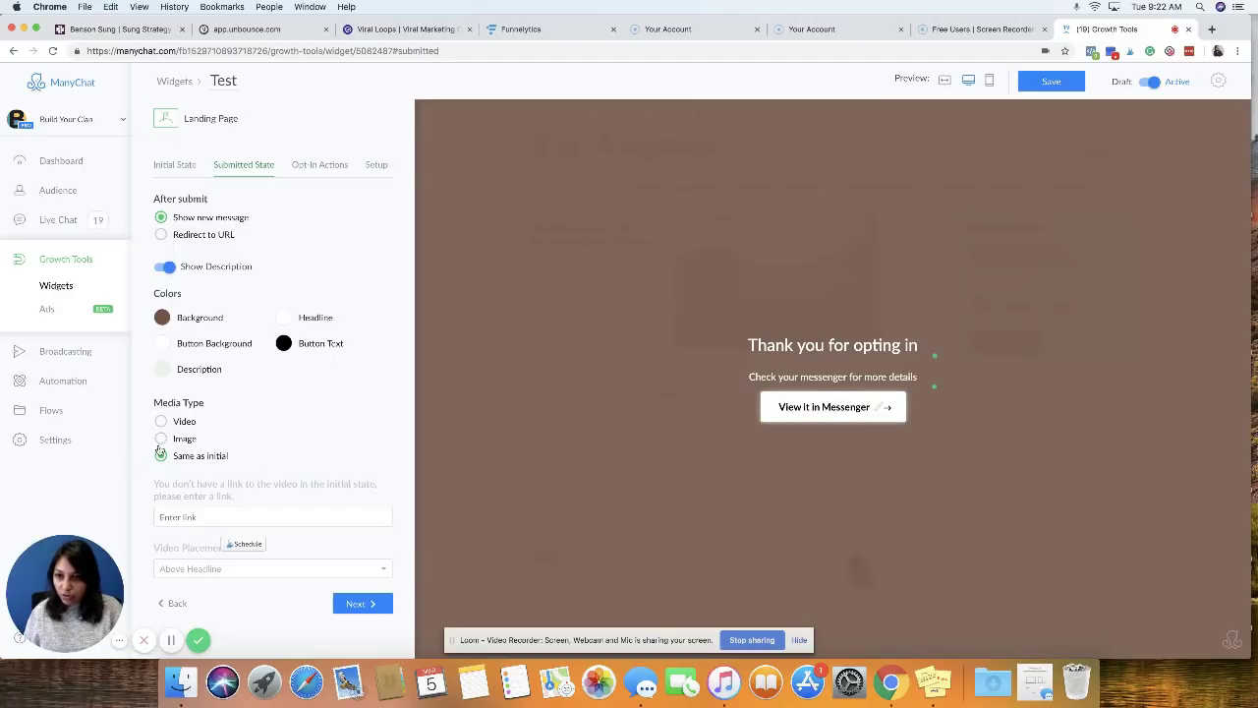
click(160, 438)
click(264, 521)
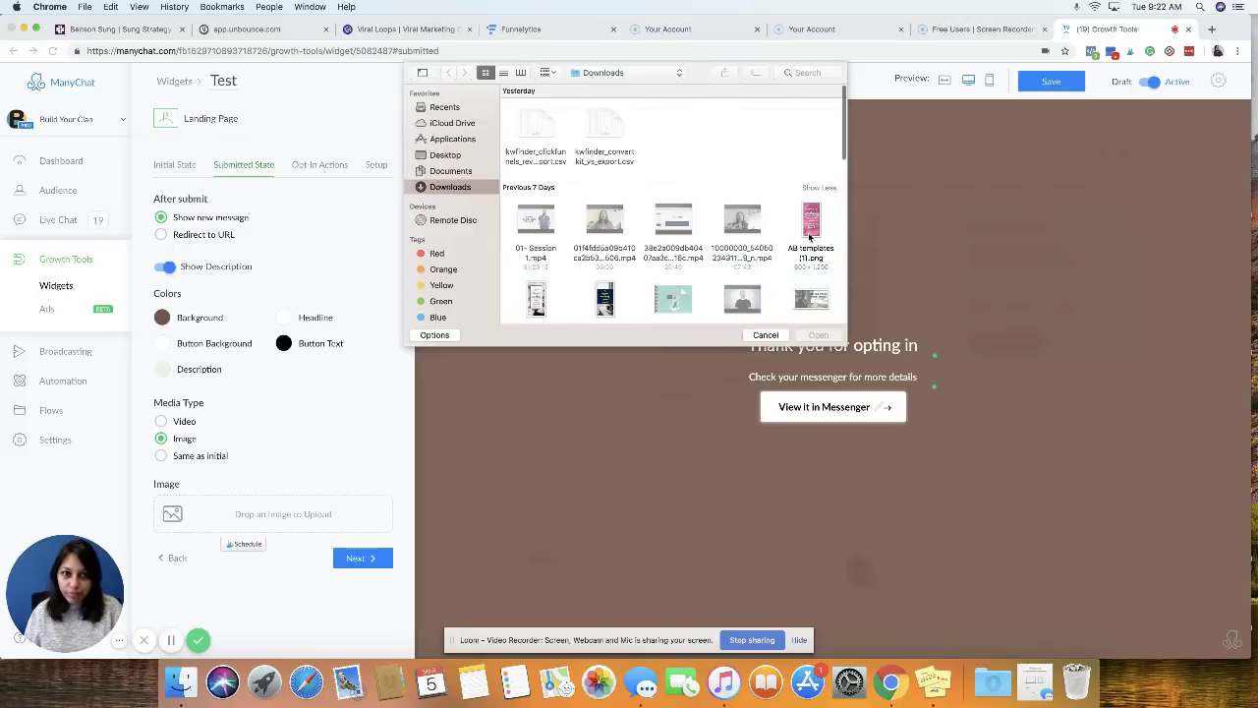
click(809, 236)
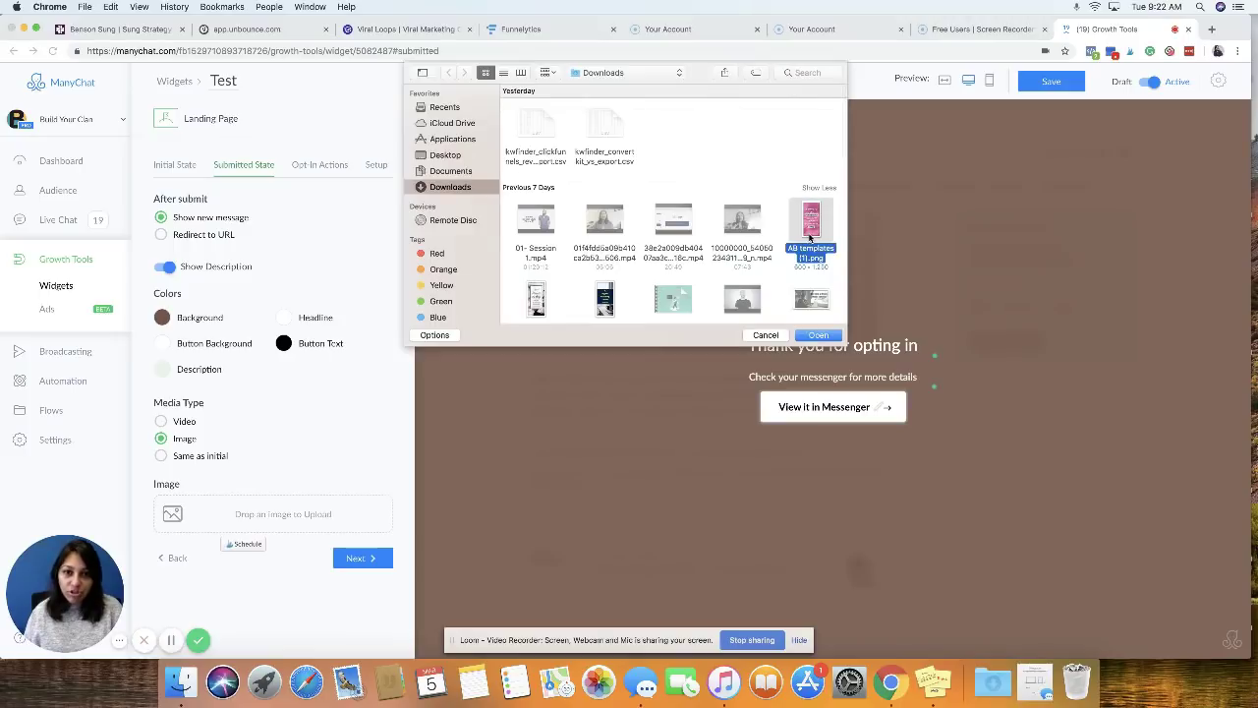
click(817, 338)
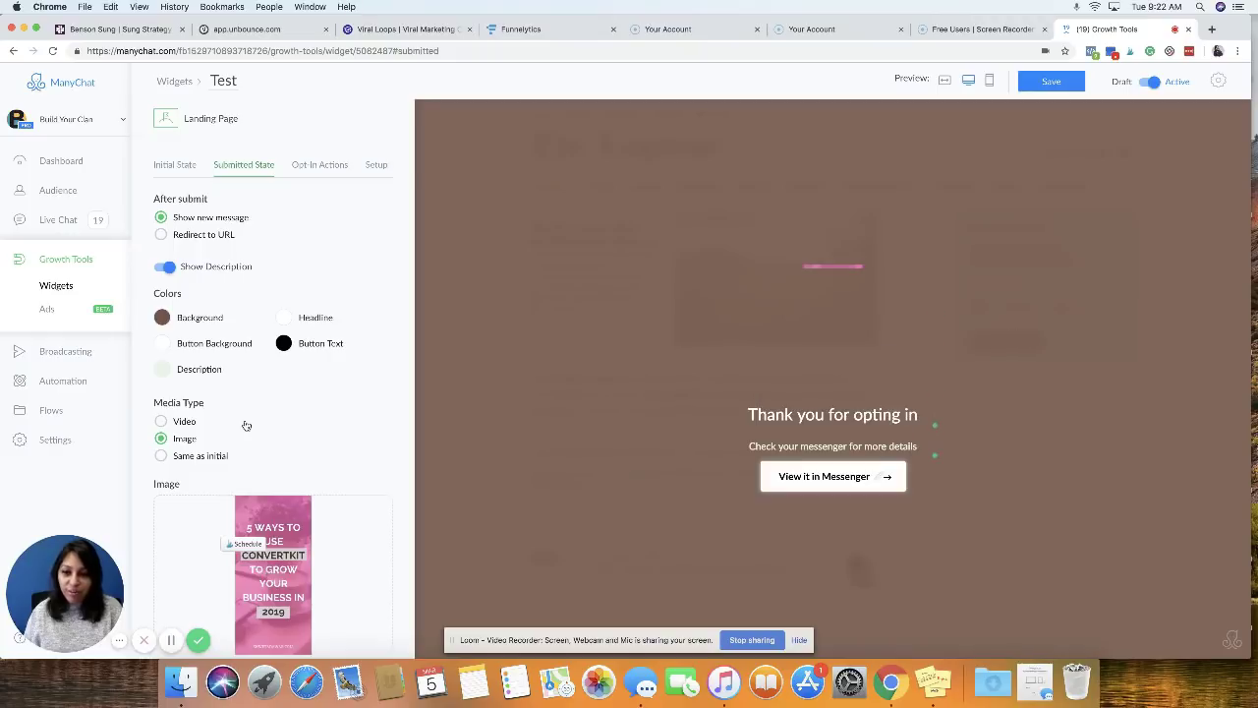
Keep the thank-you image's placement at Above Headline
scroll(302, 429, down, 2)
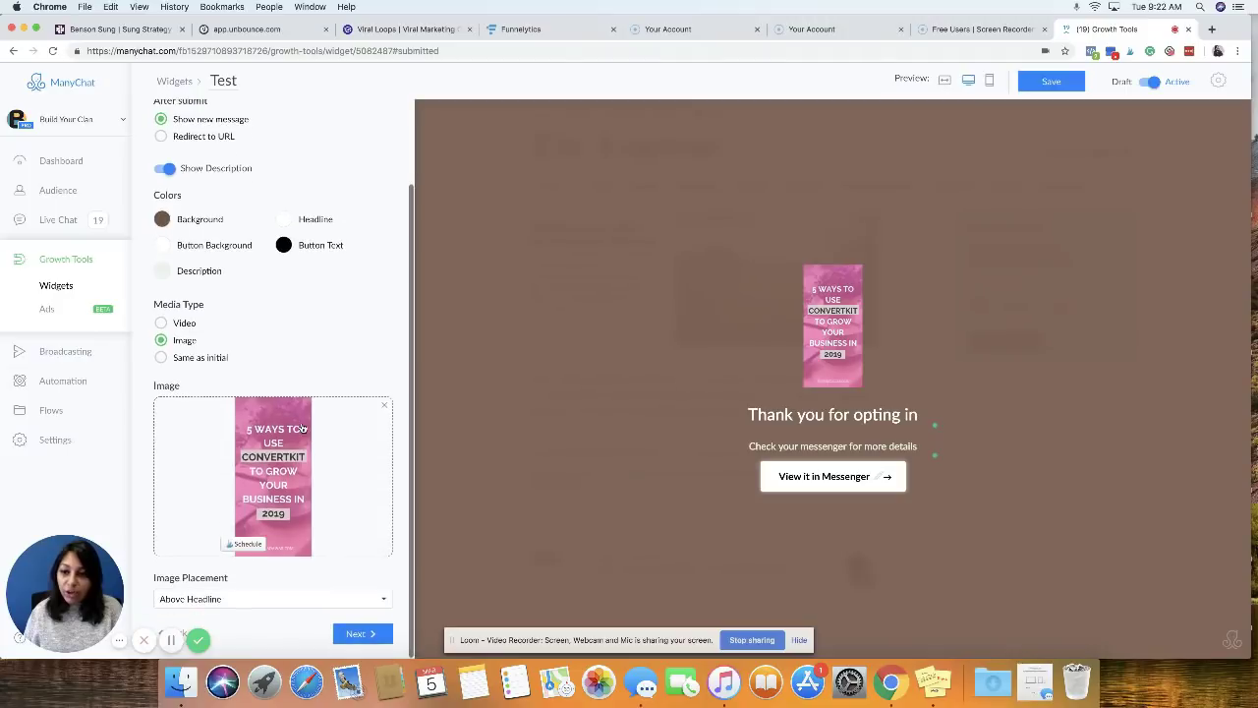
click(244, 600)
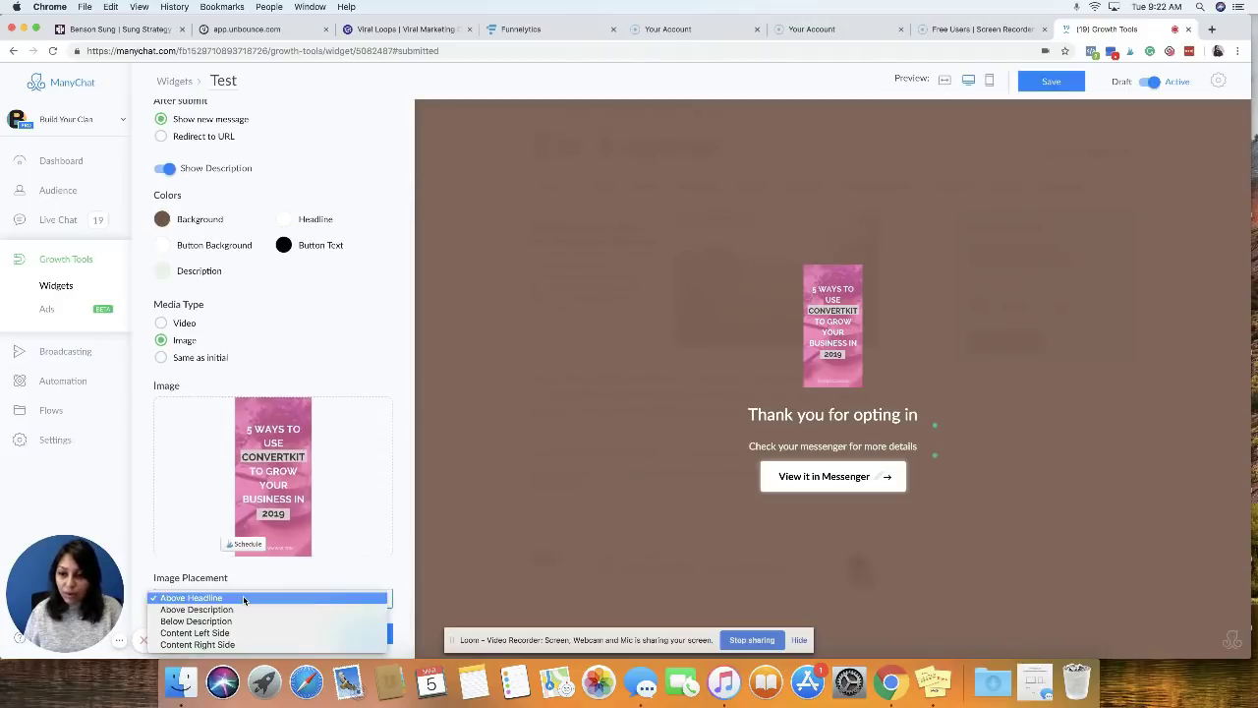
click(243, 598)
Go on to the Opt-In Actions, save the growth tool and open the Test Opt-In Message for editing
click(371, 634)
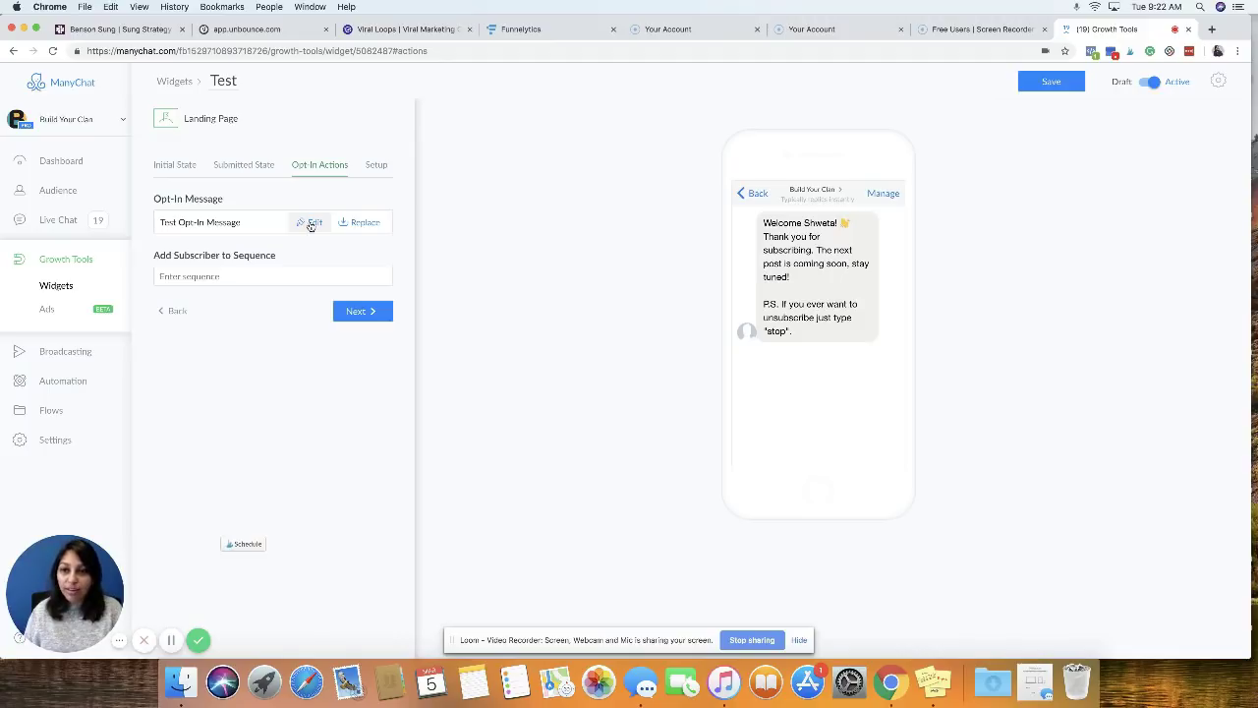
click(310, 223)
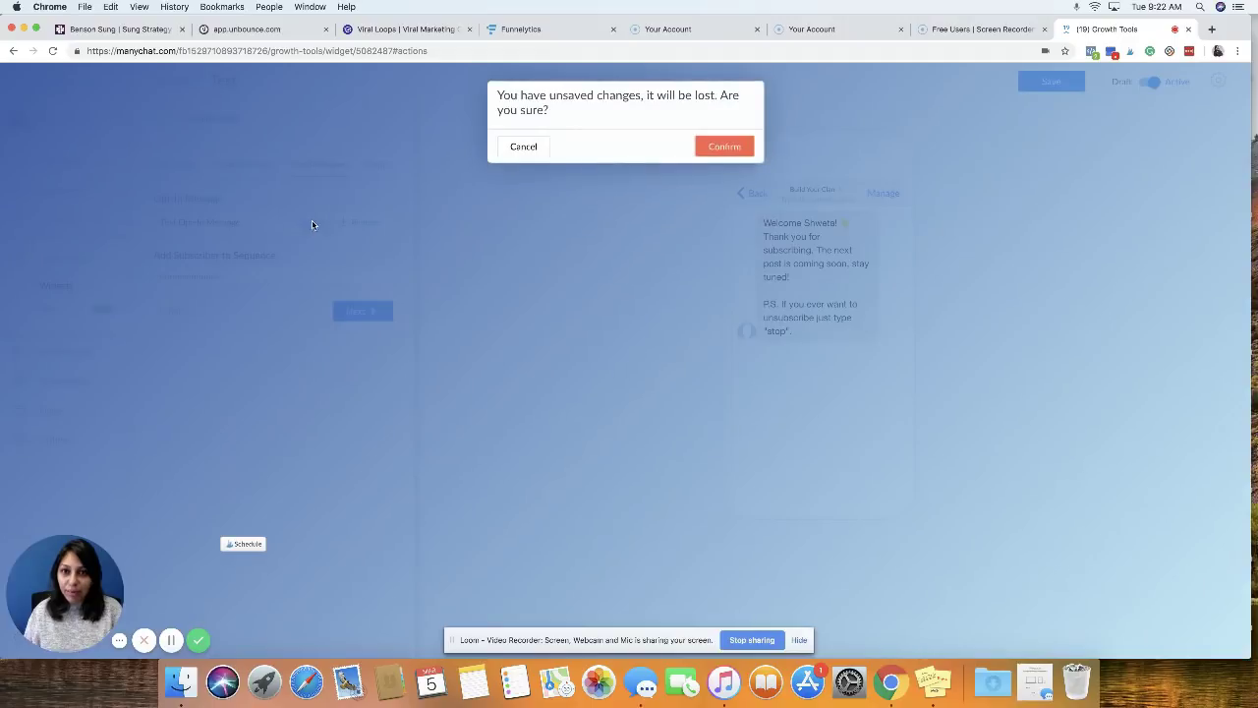
click(521, 148)
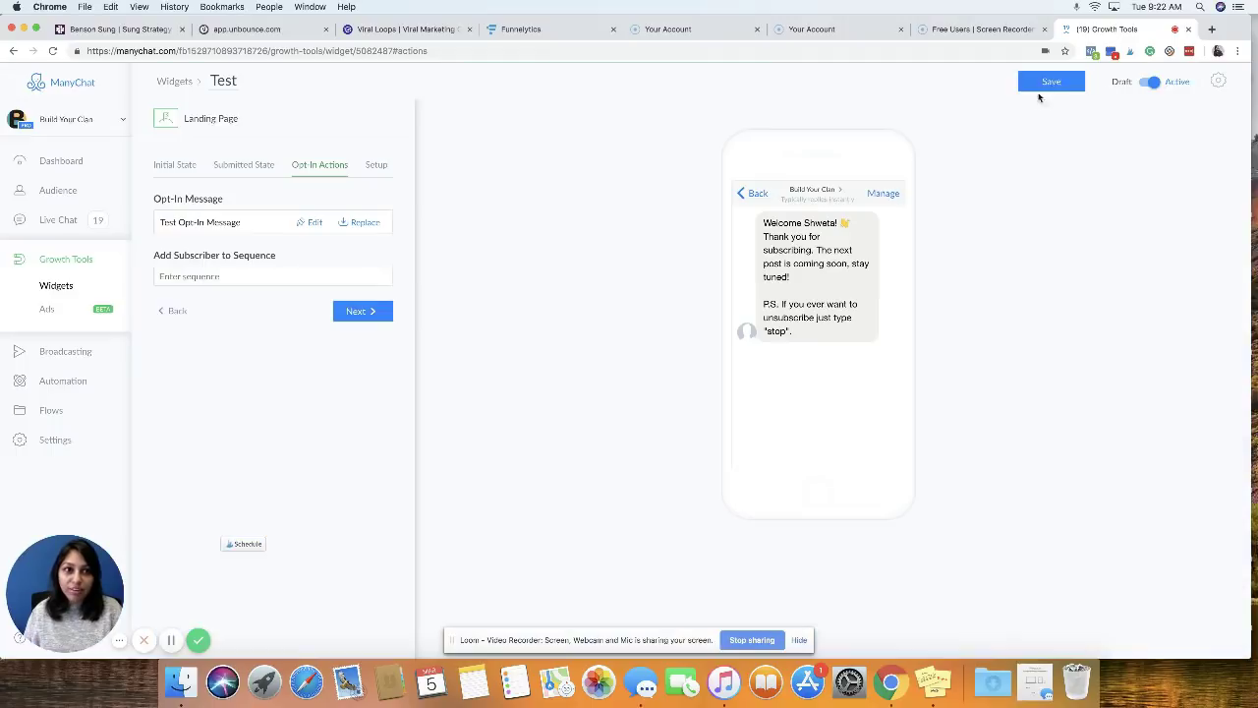
click(309, 224)
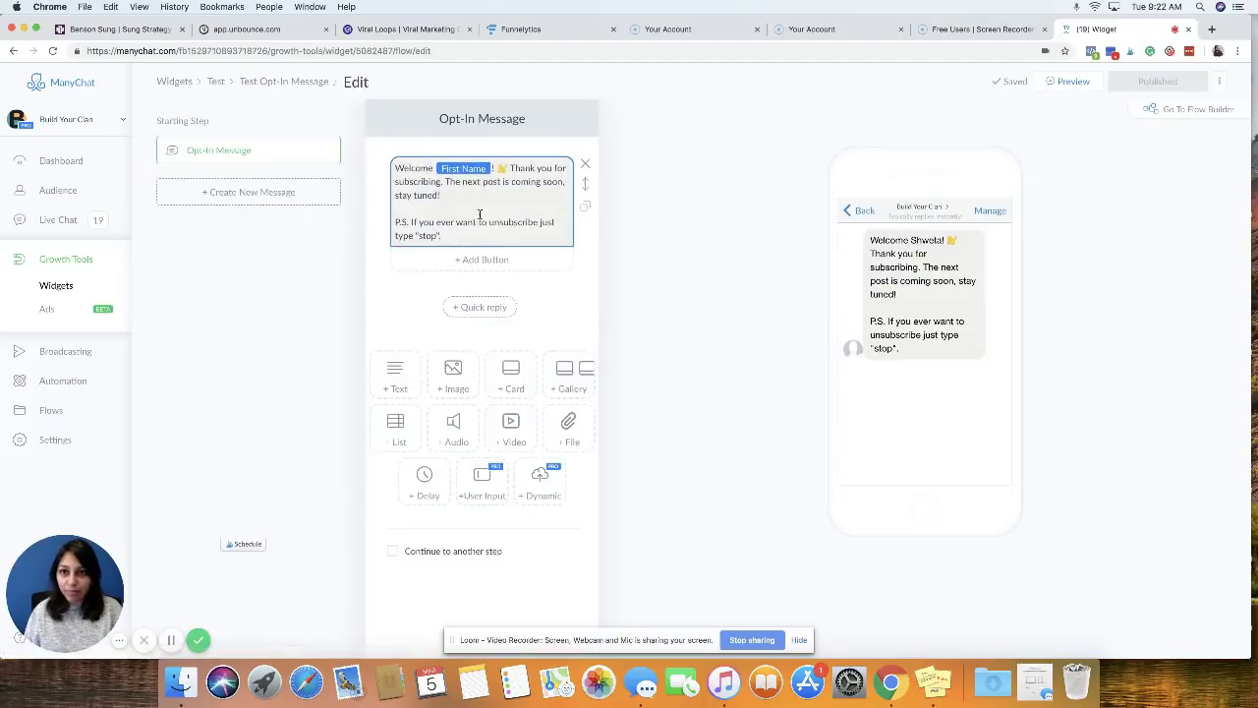
Replace the opt-in text after the Welcome greeting with separate lines "Thank you for opting in!" and "Click below to get your guide"
drag(510, 169, 538, 240)
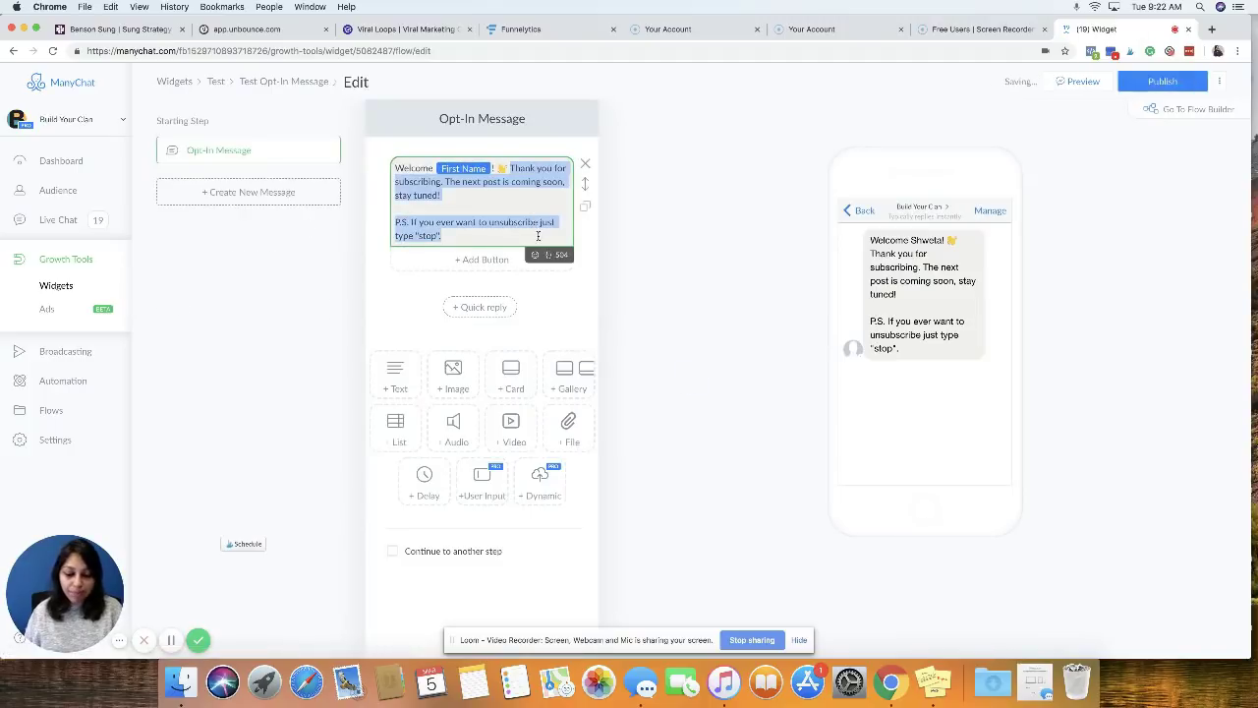
key(BackSpace)
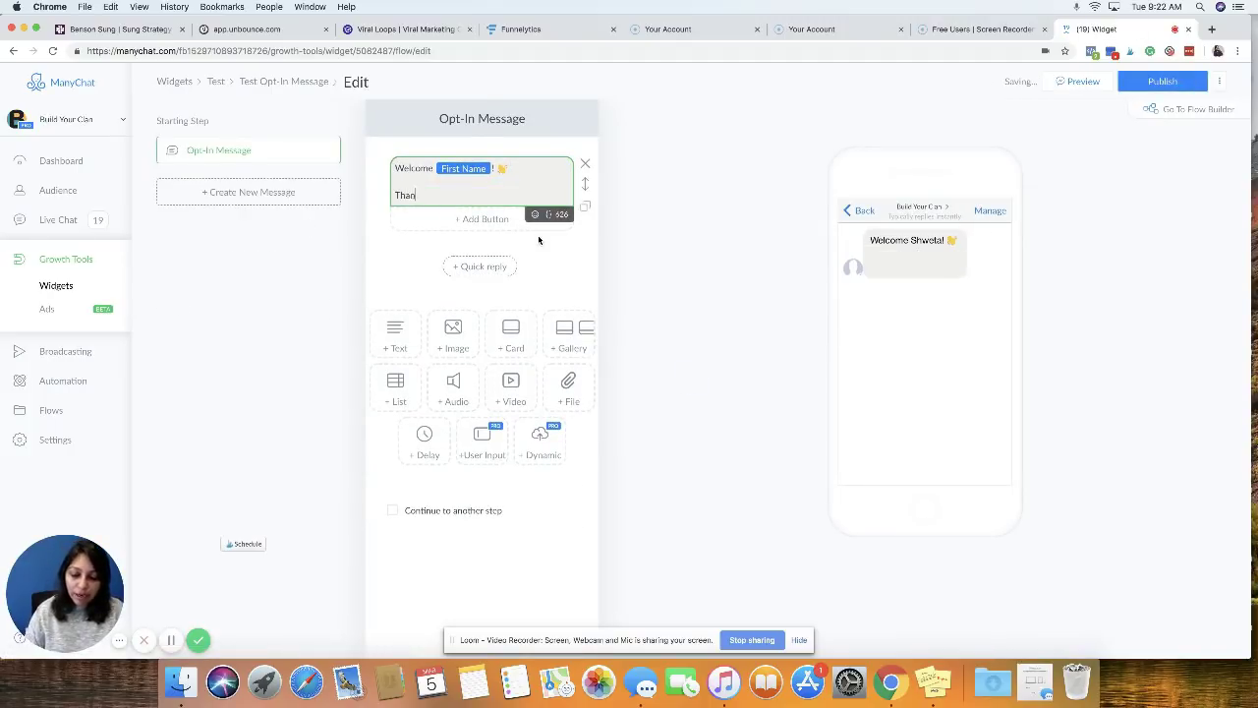
text(Thank you for opti)
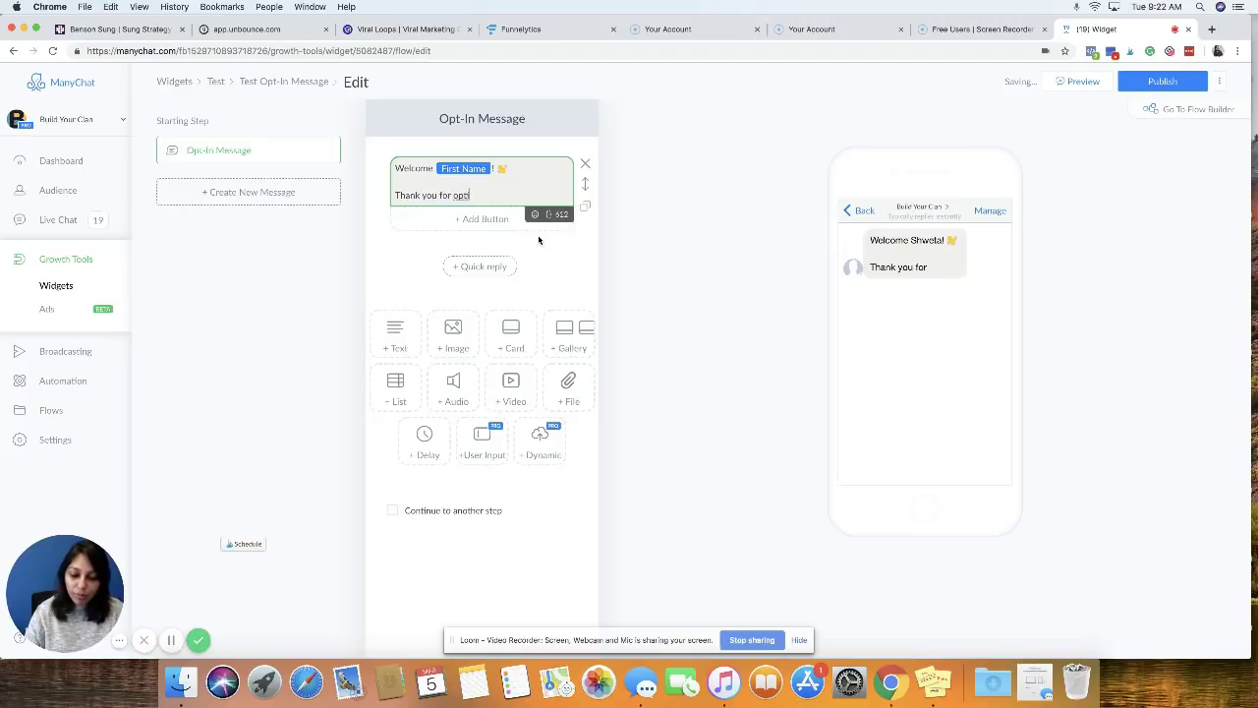
text(ng in!)
key(Return)
key(Return)
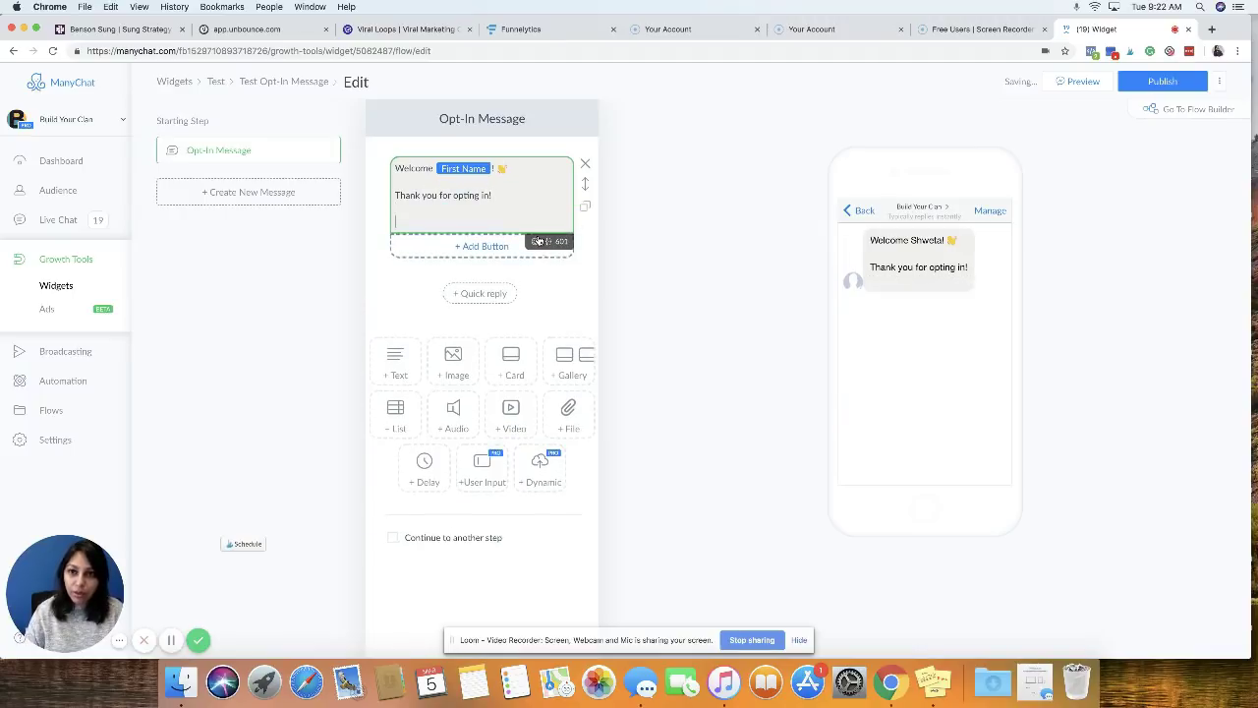
text(ck below to get)
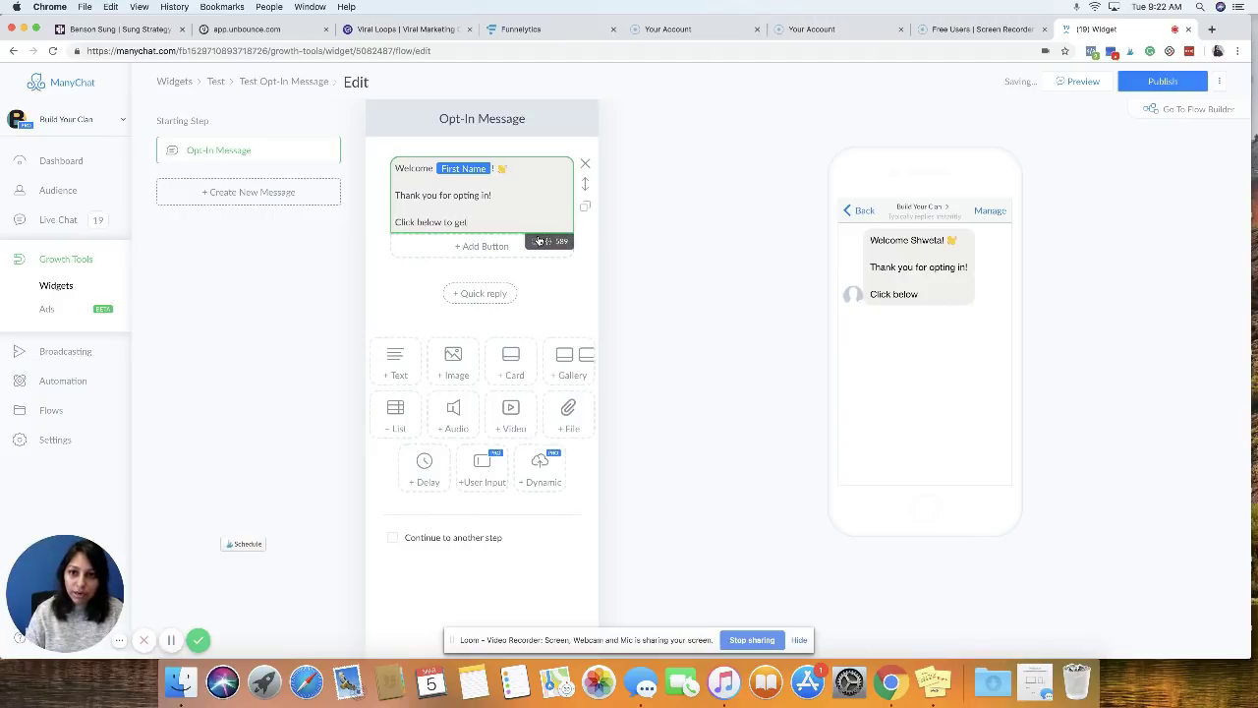
text(lick below to get your guide)
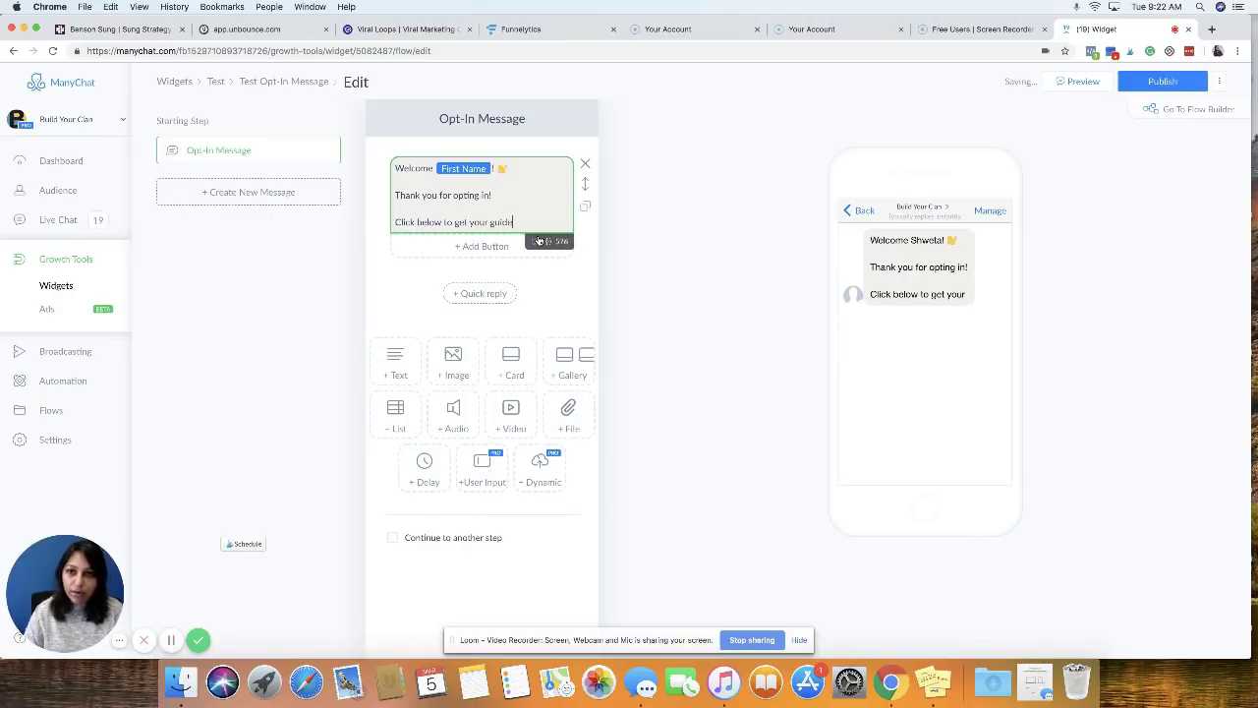
Add a button titled "Get the guide" to the opt-in message and make it send a new message
click(478, 245)
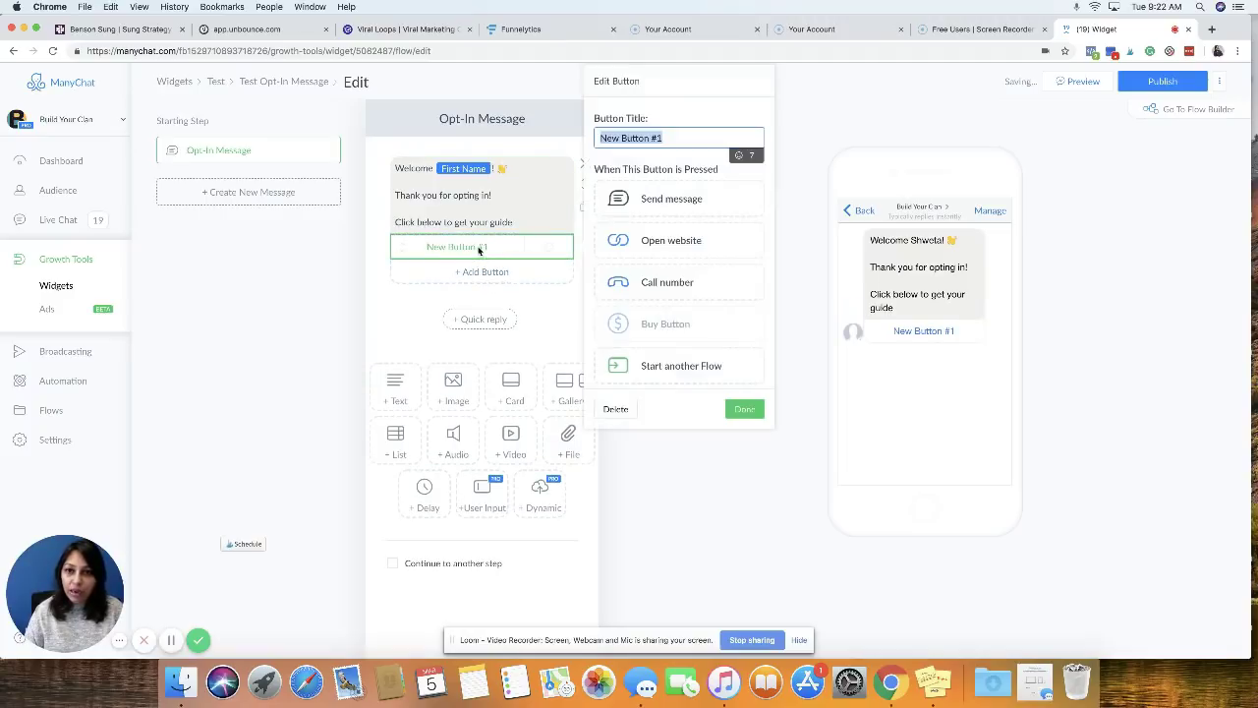
text(Ge)
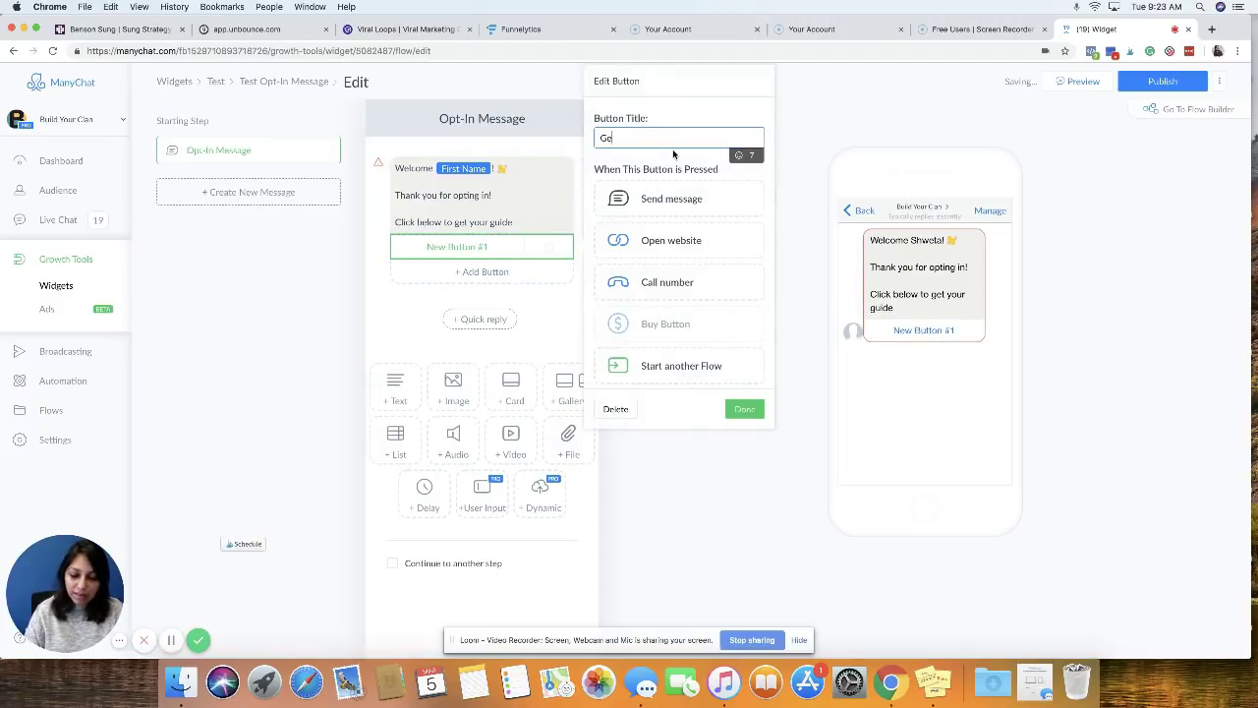
text(t the guide)
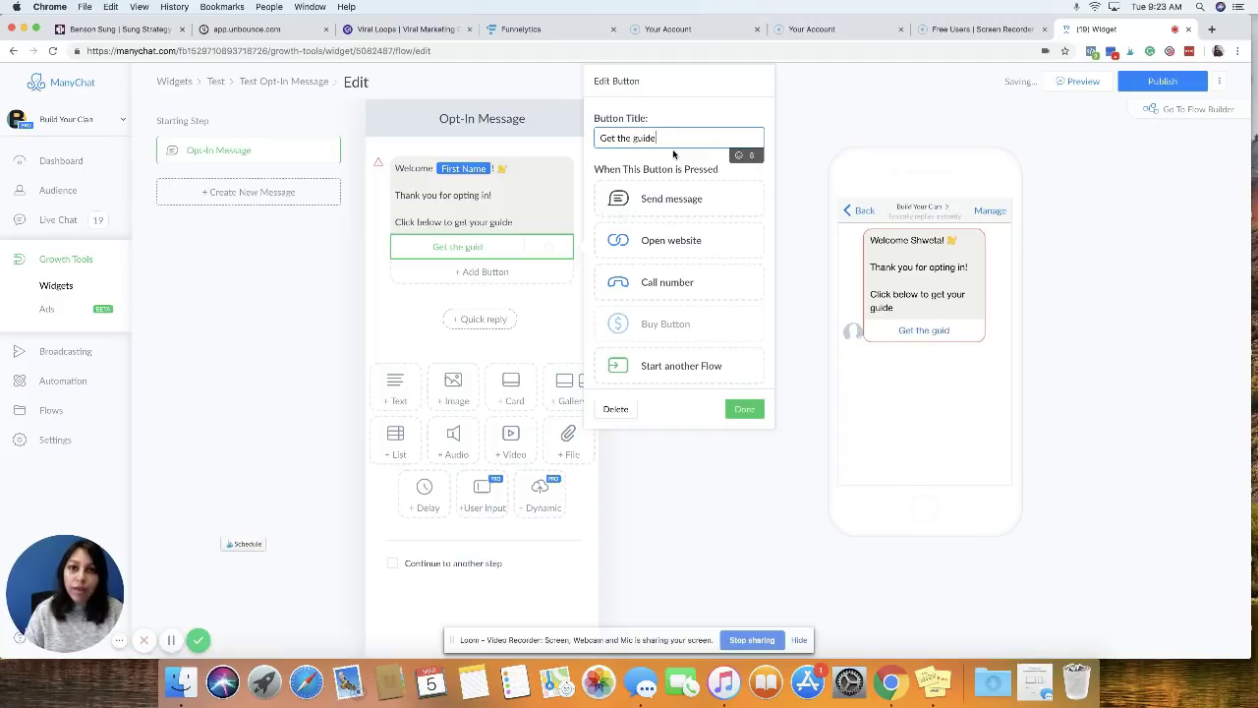
click(676, 201)
click(676, 224)
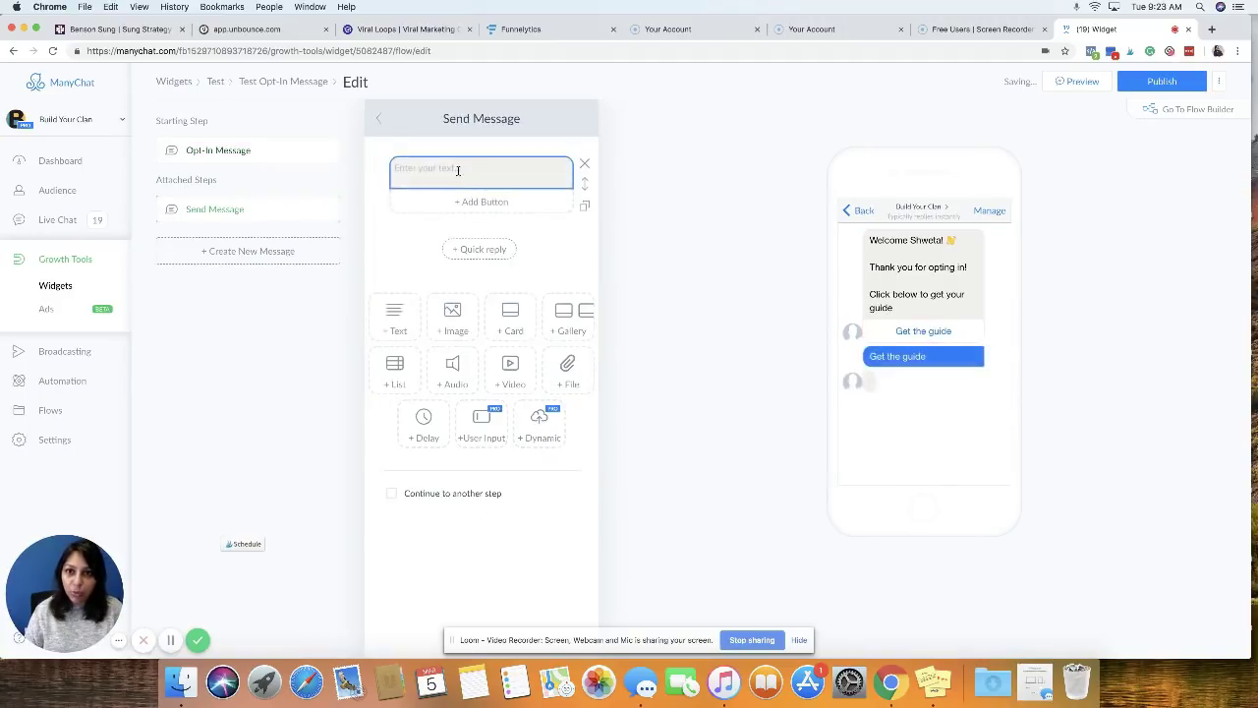
Enter "Here it is!" as the follow-up message's text and attach the kwfinder_clickfunnels CSV file from the Downloads folder
text(Here it )
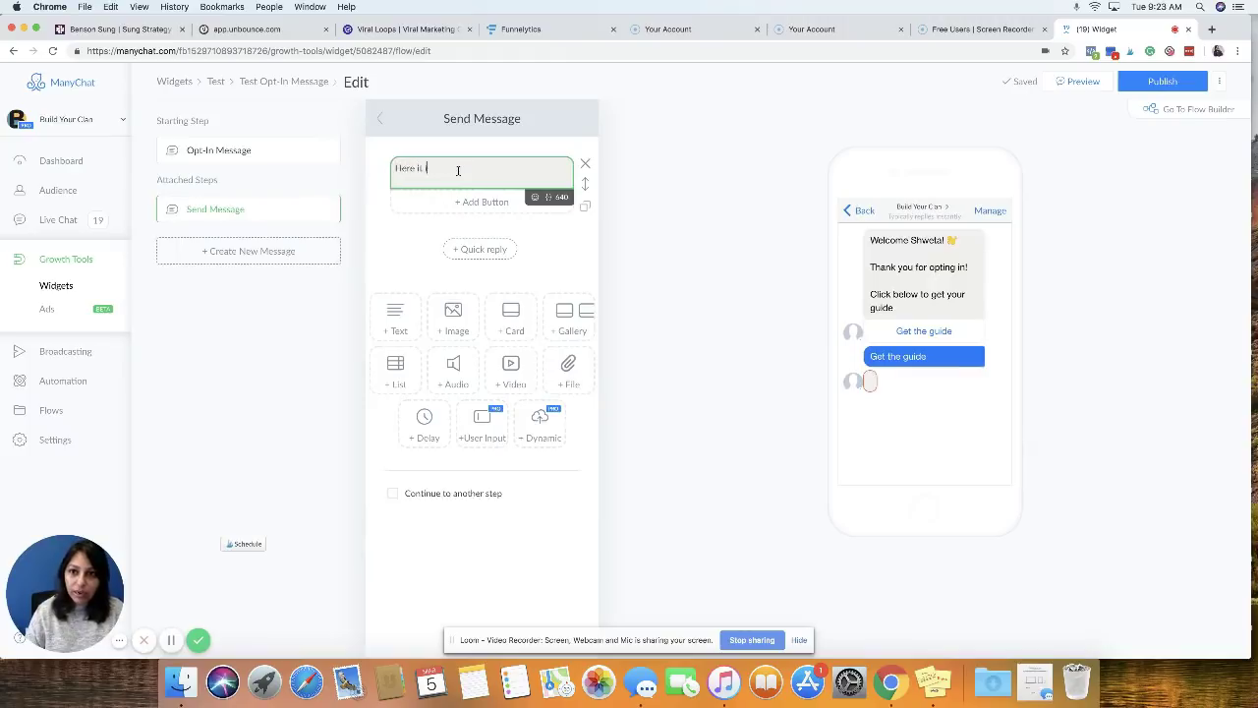
text(is!)
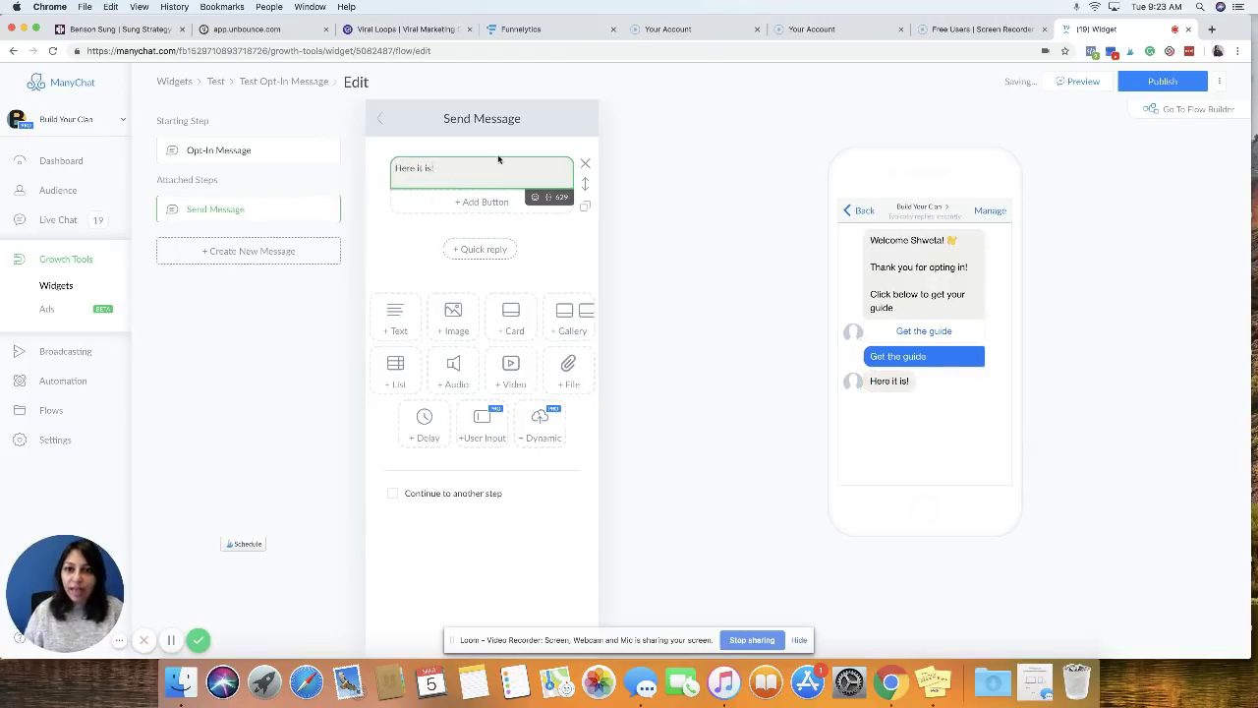
click(569, 368)
click(481, 284)
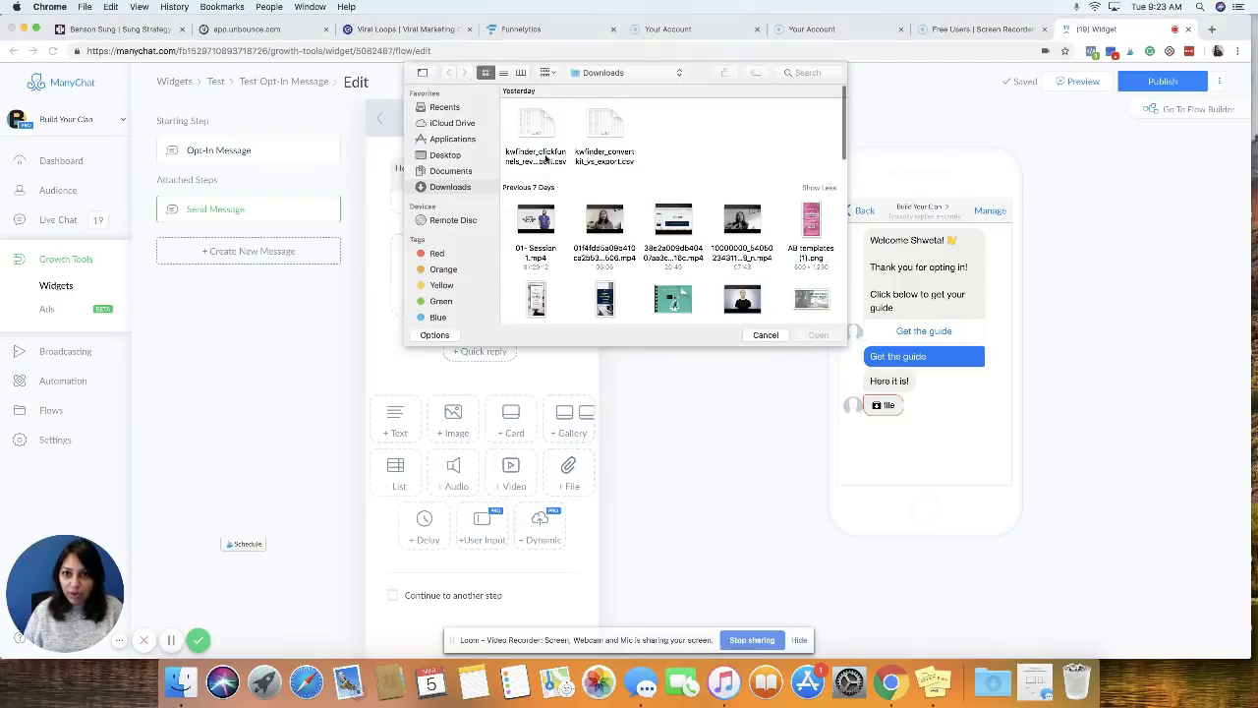
click(543, 157)
click(831, 335)
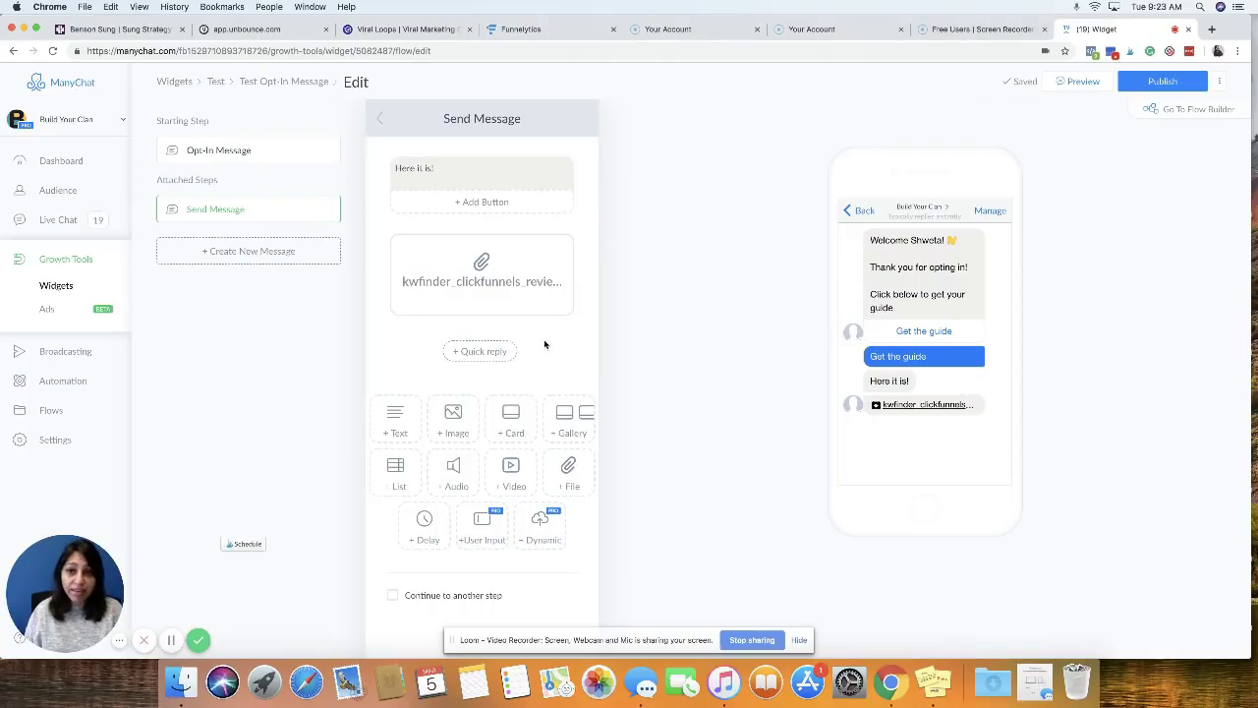
click(549, 165)
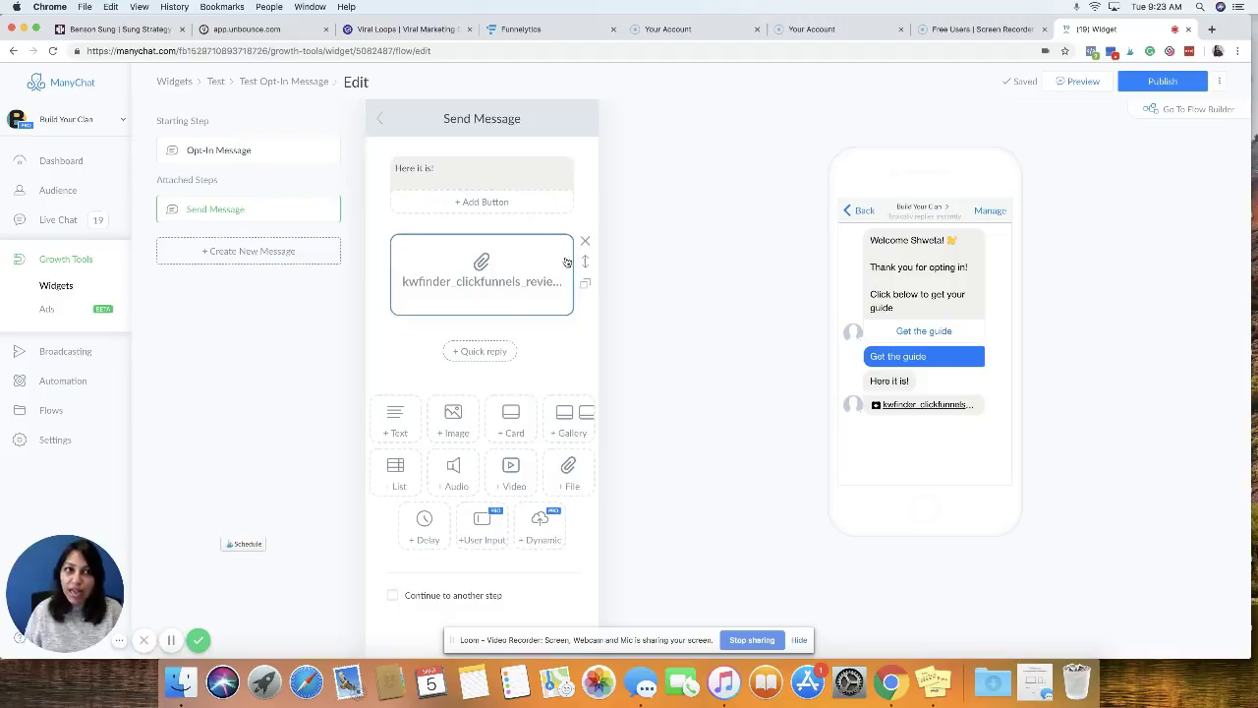
Publish the opt-in message flow and return to the Test growth tool
click(1139, 86)
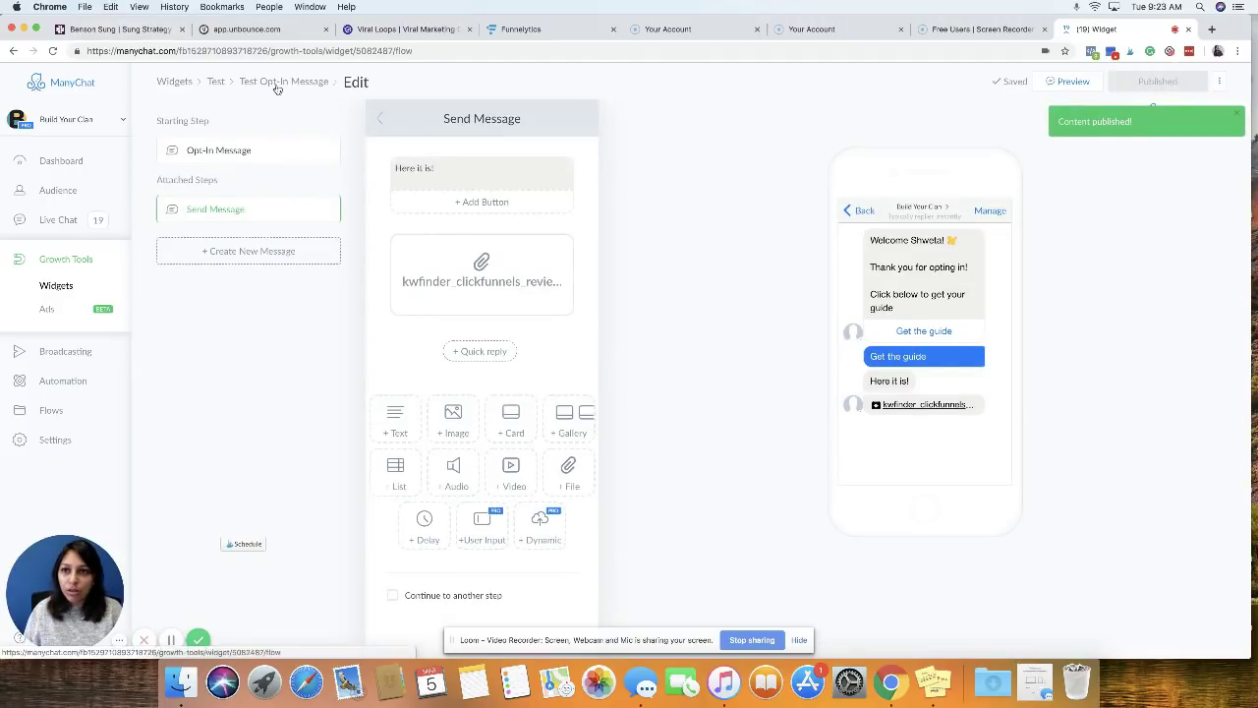
click(280, 87)
click(212, 85)
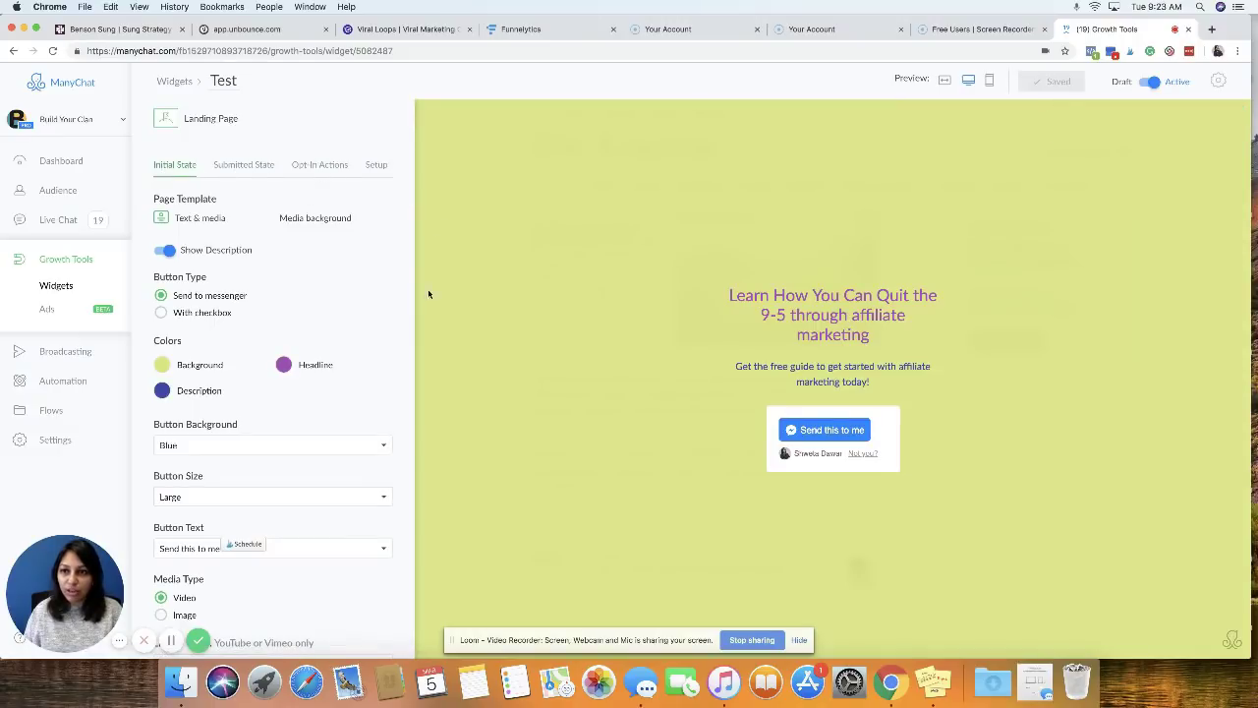
Review the Test growth tool's Submitted State, Opt-In Actions and Setup
click(245, 167)
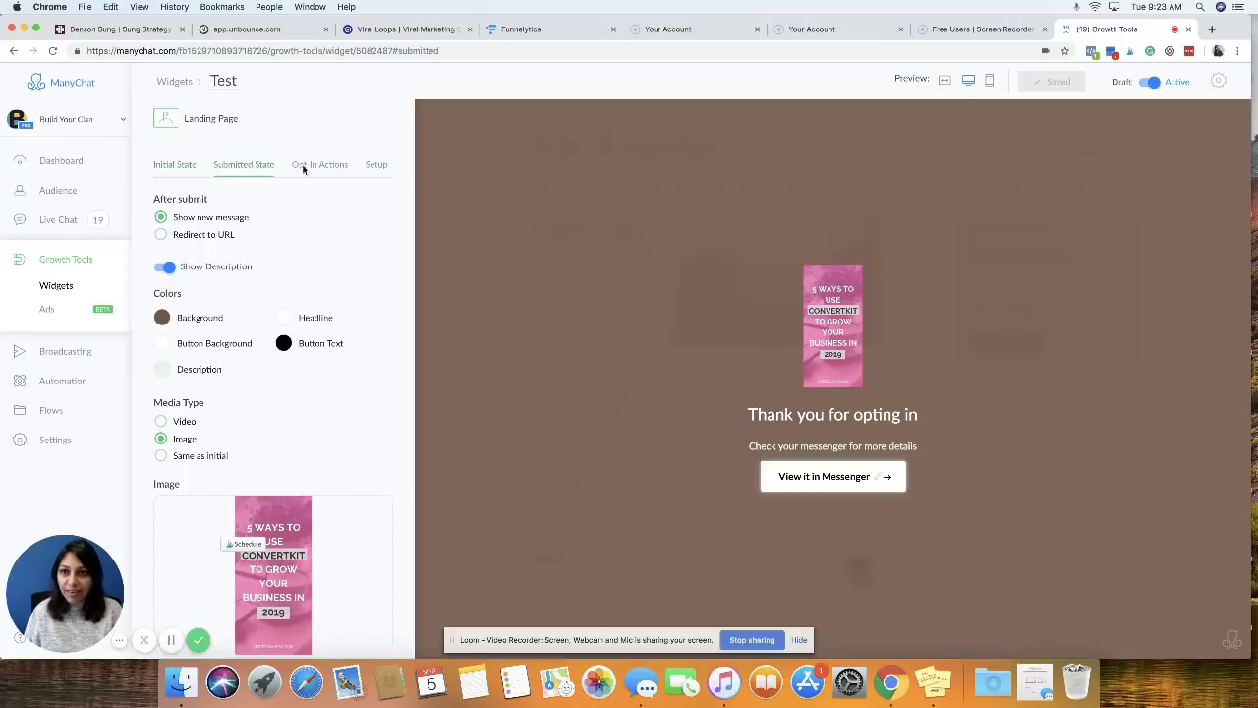
click(305, 169)
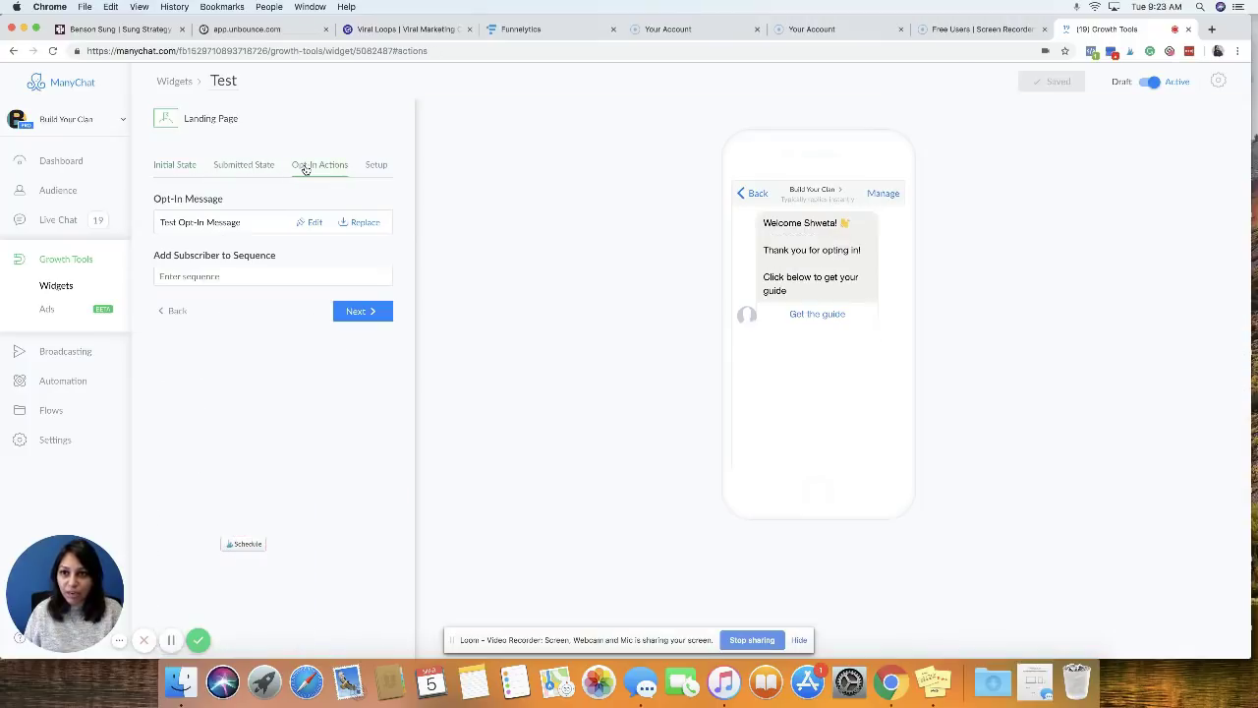
click(377, 168)
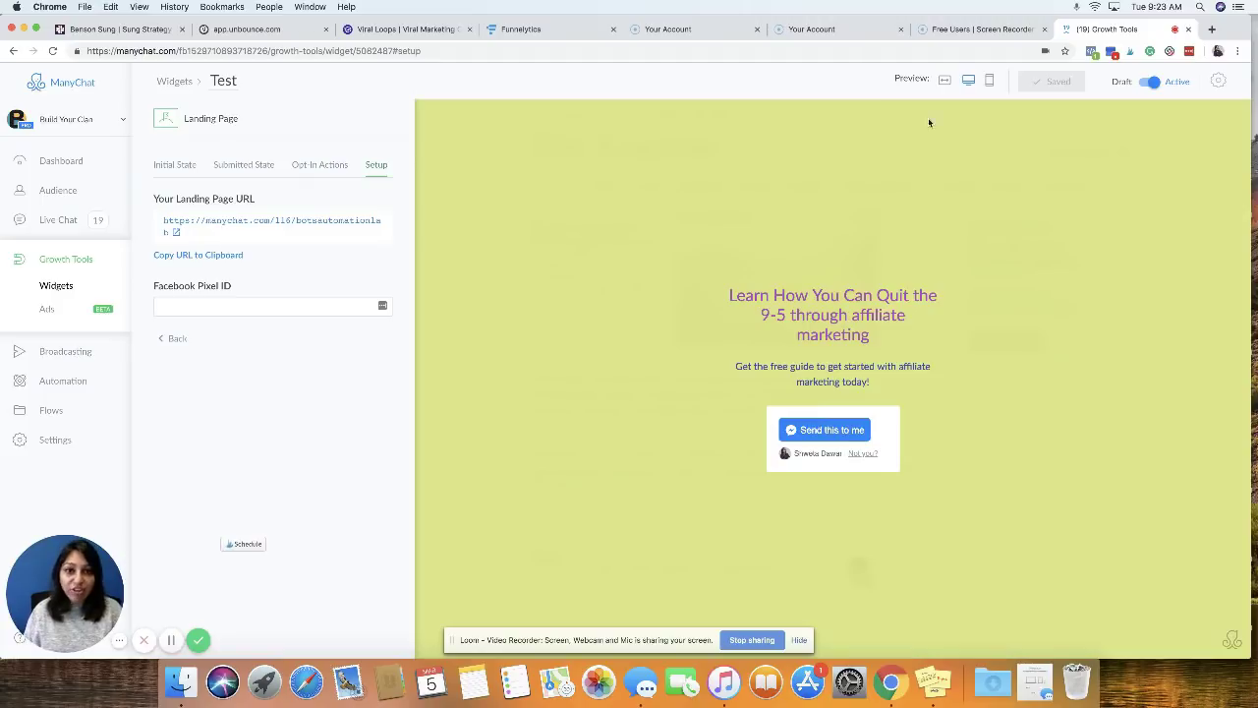
Copy the landing page URL, open it in a new browser tab and opt in there with "Send this to me"
click(211, 257)
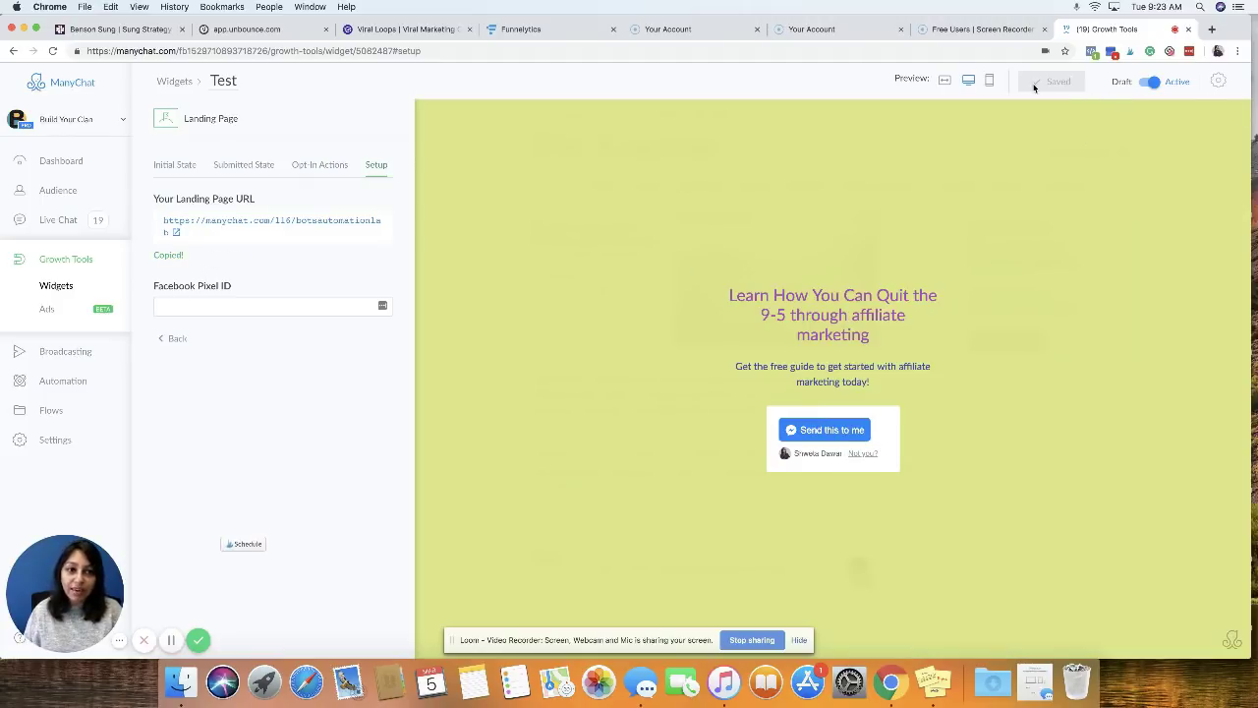
click(1212, 29)
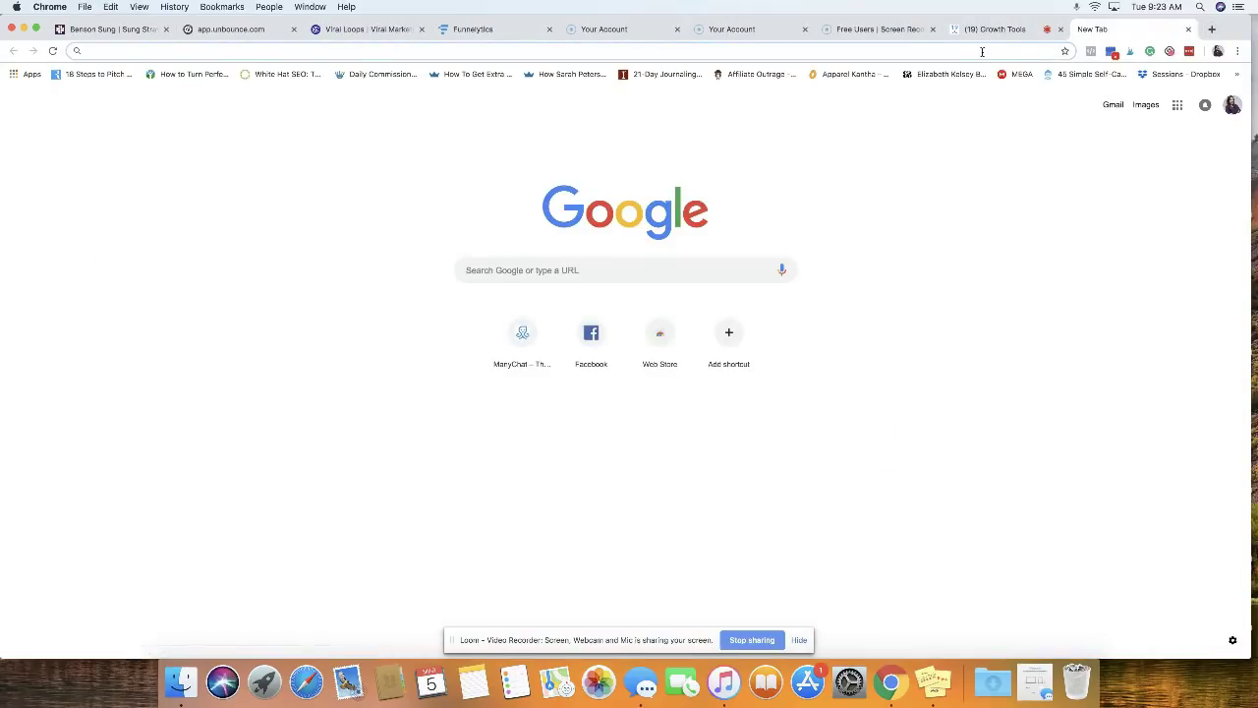
key(super+v)
key(Return)
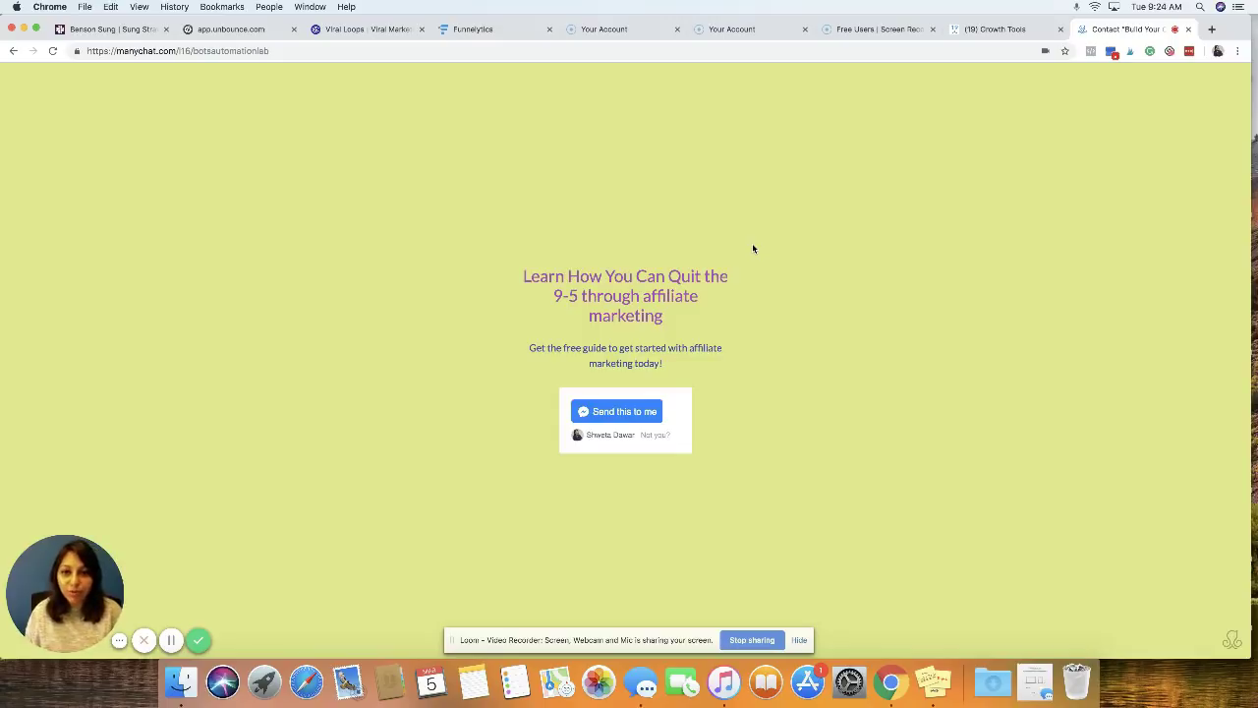
click(620, 413)
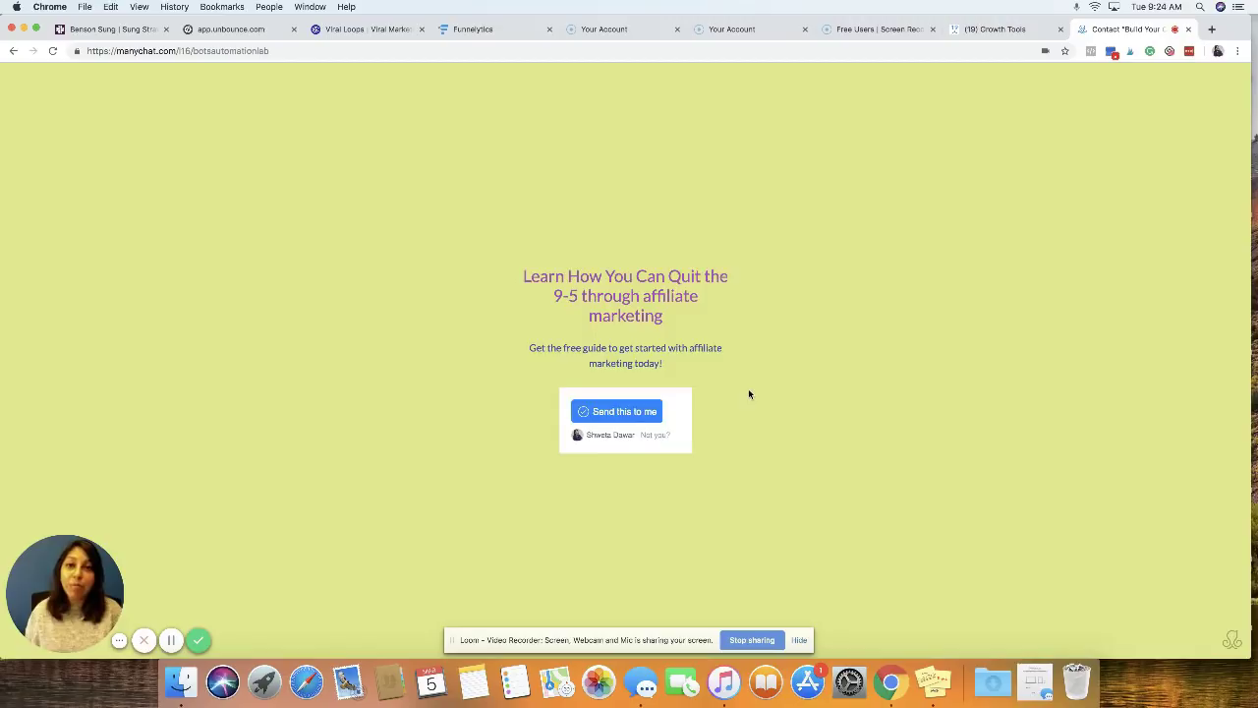